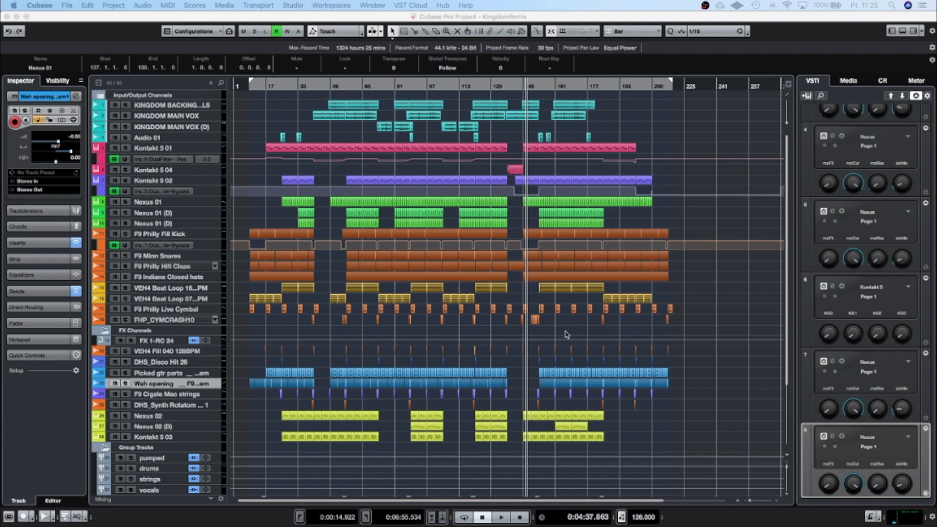
Step: Show the MixConsole in the lower zone of the project and bring the pumped, drums, strings and vocals group channels into view
drag(749, 500, 753, 502)
scroll(490, 297, left, 10)
scroll(490, 297, right, 4)
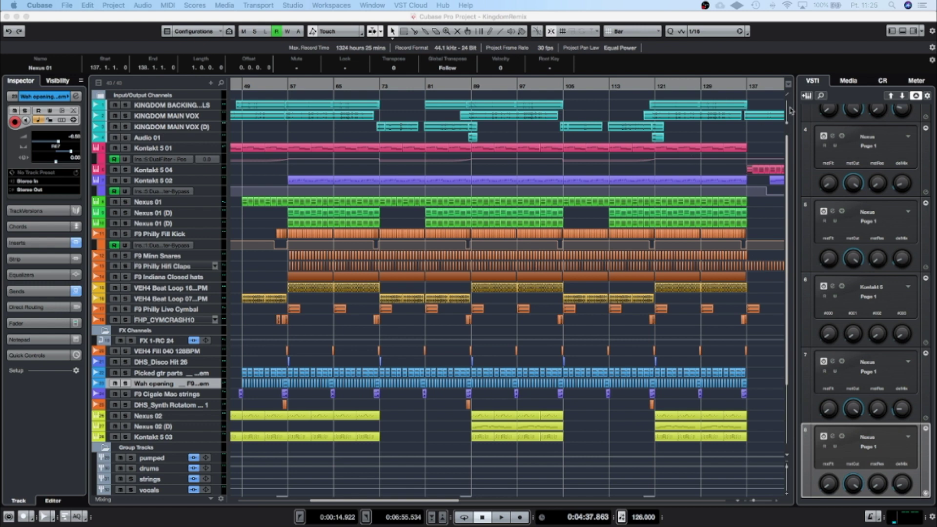
click(904, 32)
click(904, 32)
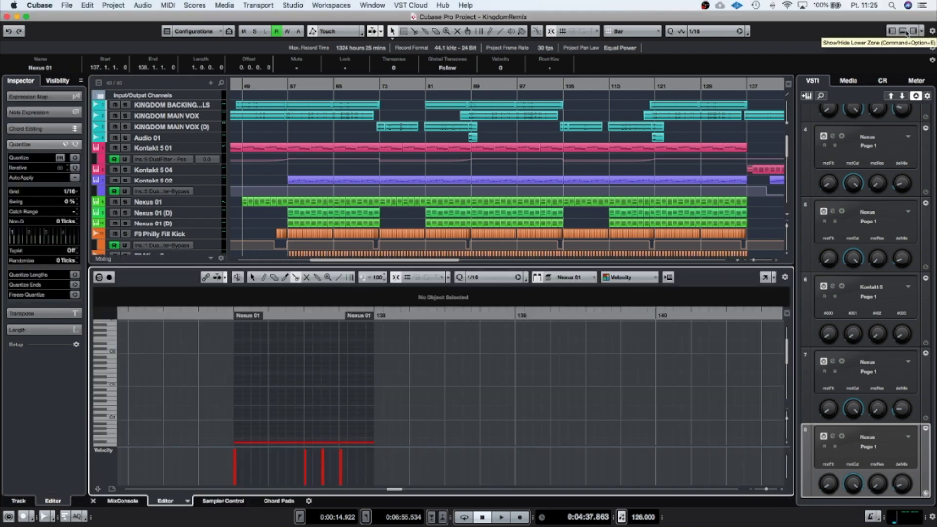
click(122, 501)
drag(387, 488, 495, 487)
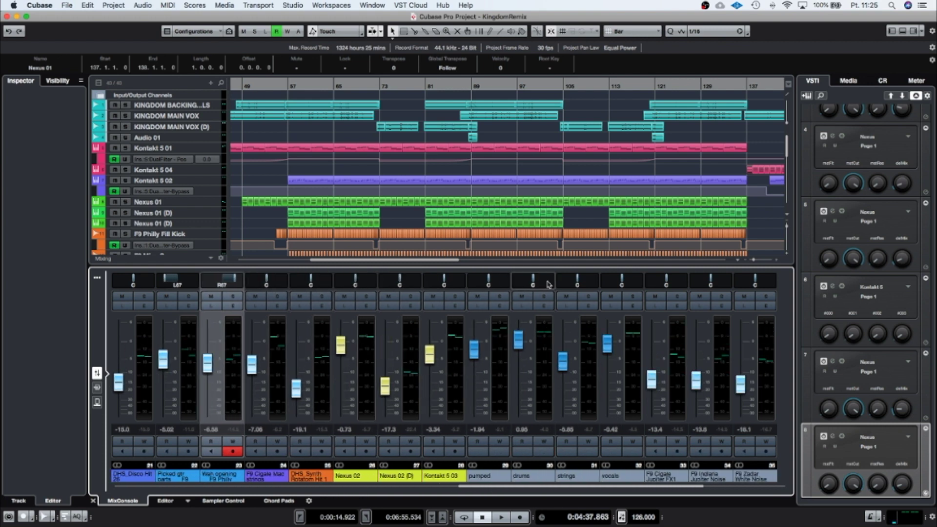
Step: Solo the drums group channel and listen to it from about bar 96, and again from about bar 86
click(544, 295)
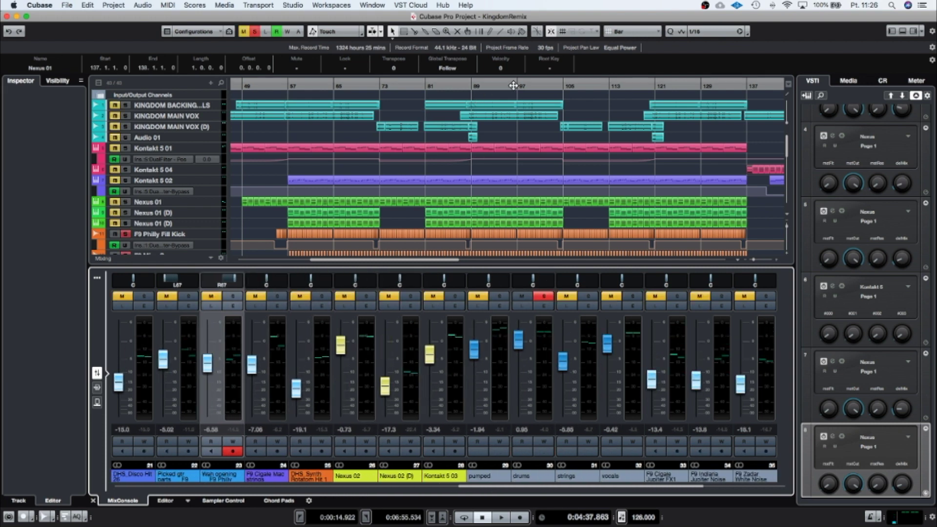
double_click(513, 88)
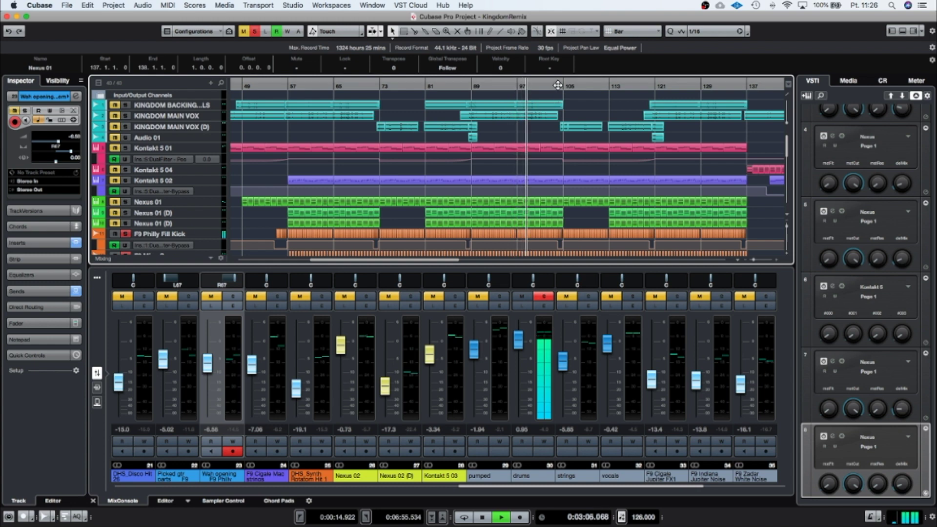
key(space)
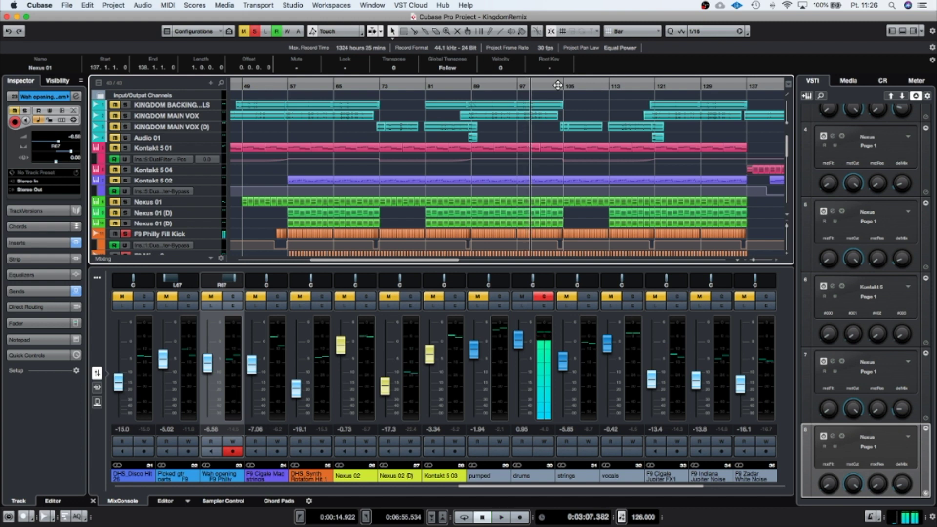
scroll(541, 122, down, 3)
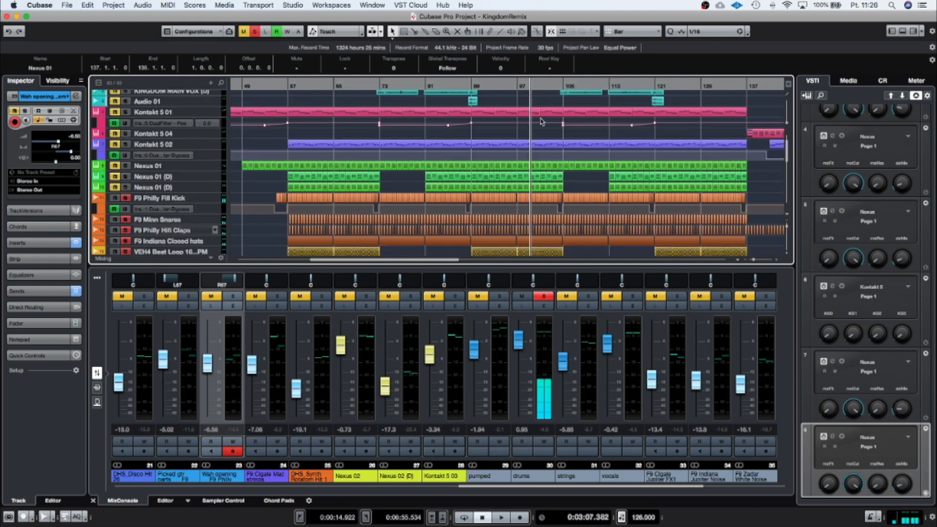
scroll(542, 119, down, 3)
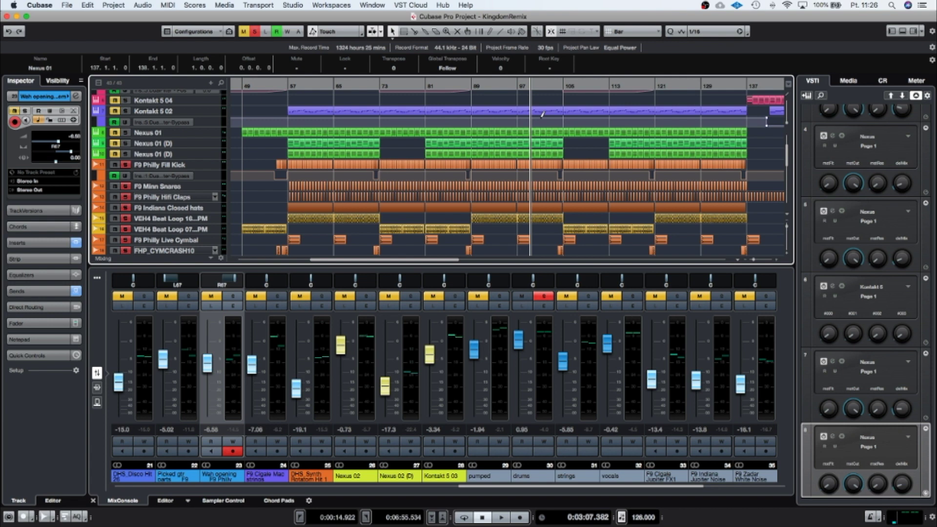
click(456, 86)
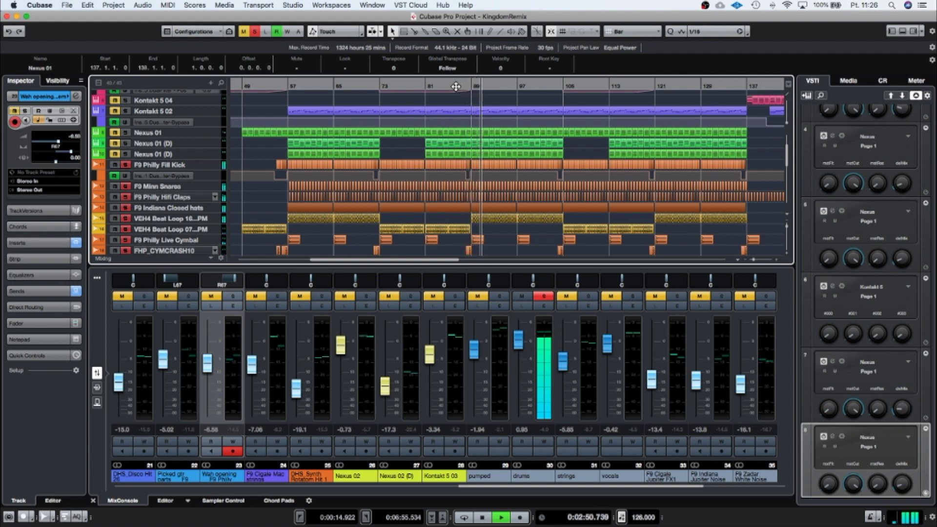
key(space)
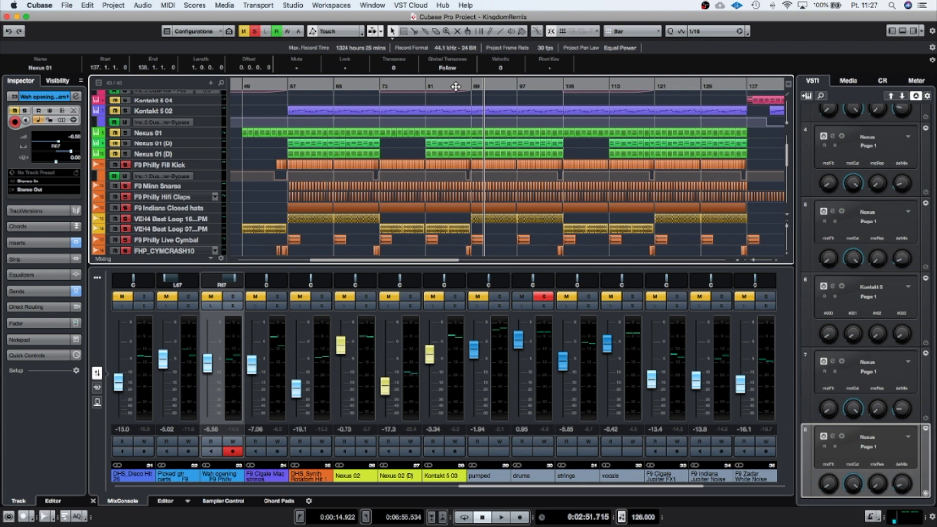
Step: Solo only the F9 Philly Fill Kick track within the drums and listen to it from bar 89
scroll(506, 138, down, 3)
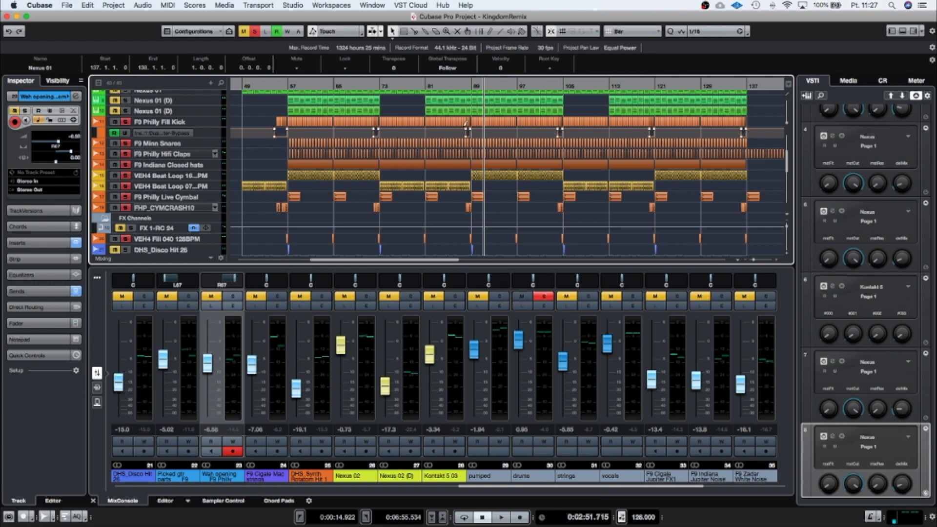
click(255, 31)
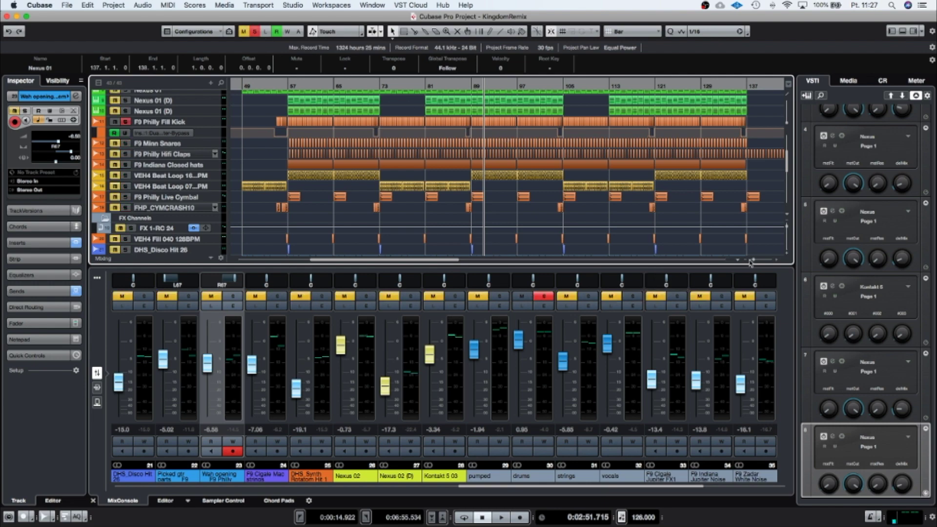
drag(753, 260, 758, 263)
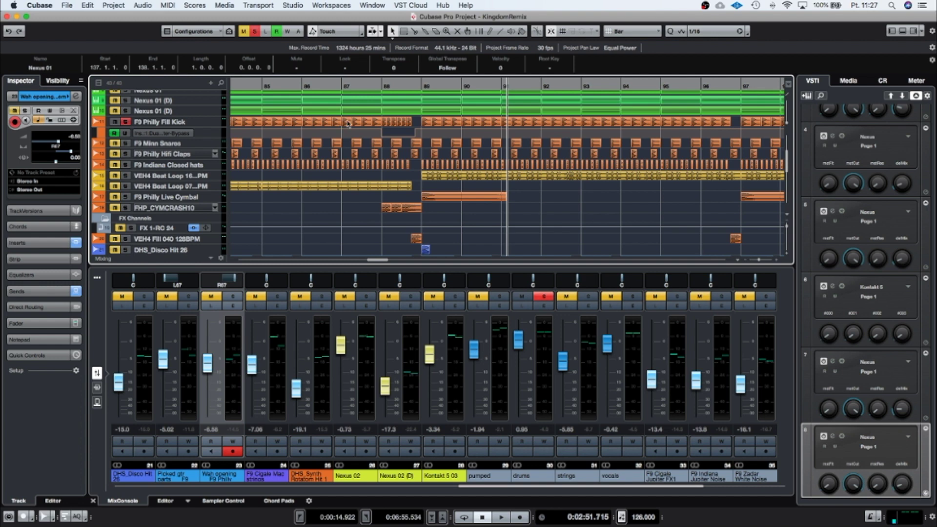
click(422, 86)
click(421, 87)
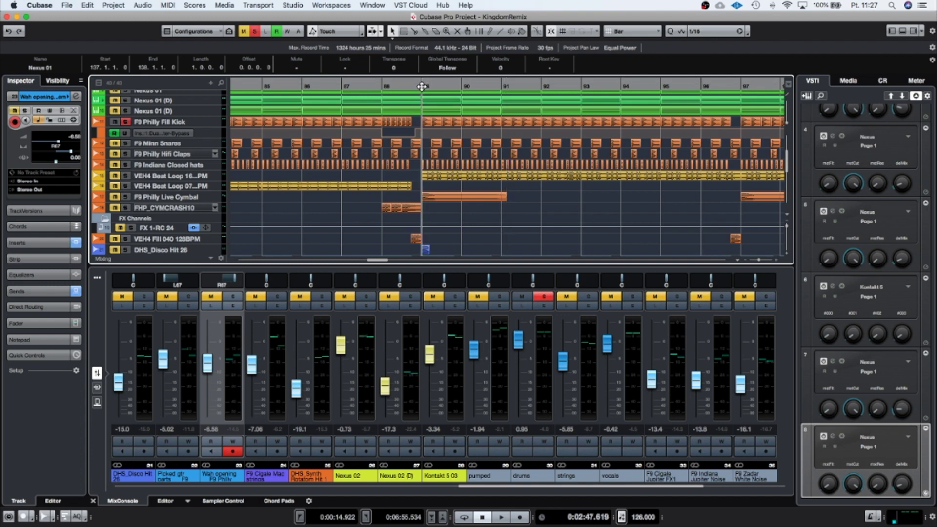
key(space)
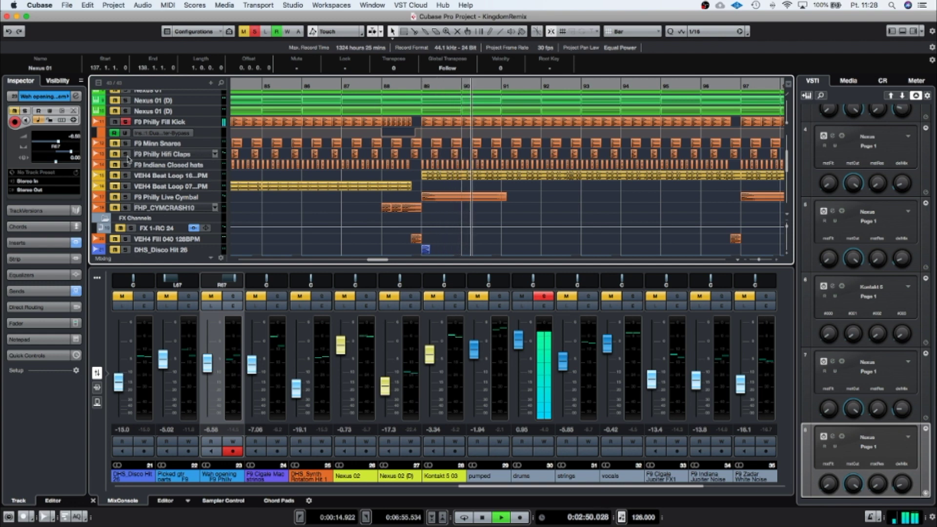
key(space)
Step: Switch the solo from the kick to the F9 Minn Snares track and listen to it from bar 89
click(126, 143)
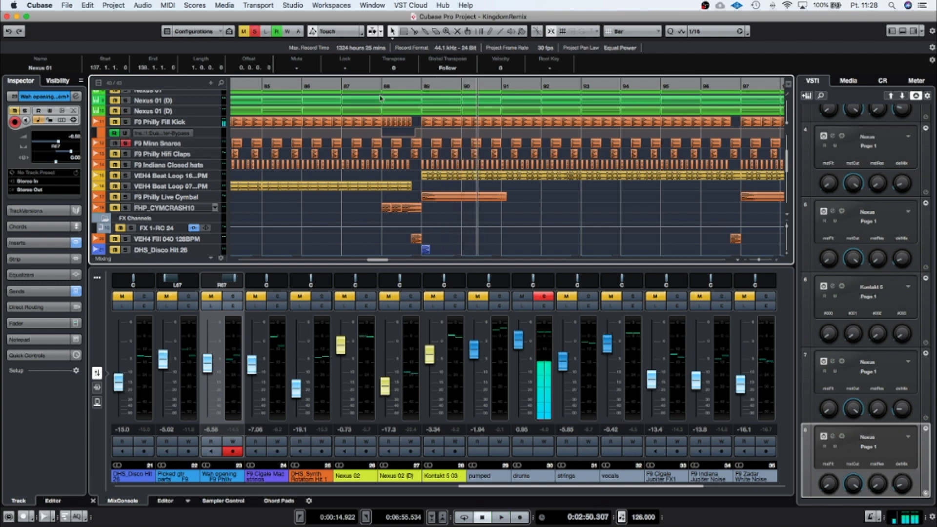
click(420, 86)
key(space)
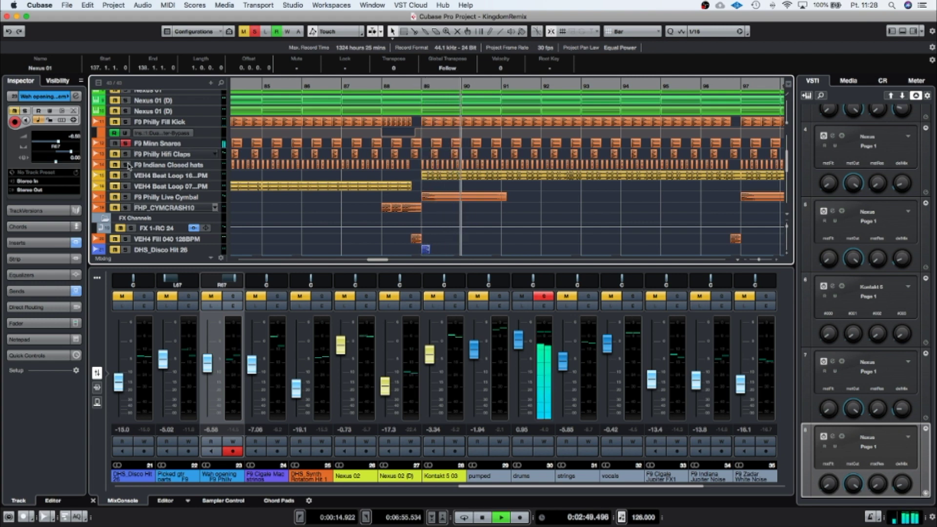
key(space)
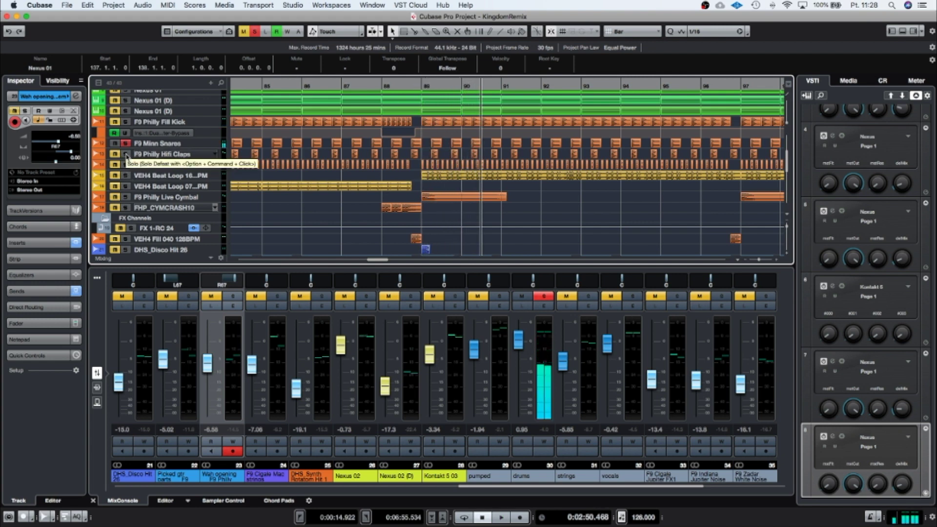
Step: Solo the F9 Philly Hifi Claps track instead of the snares and play it back
click(127, 155)
click(127, 144)
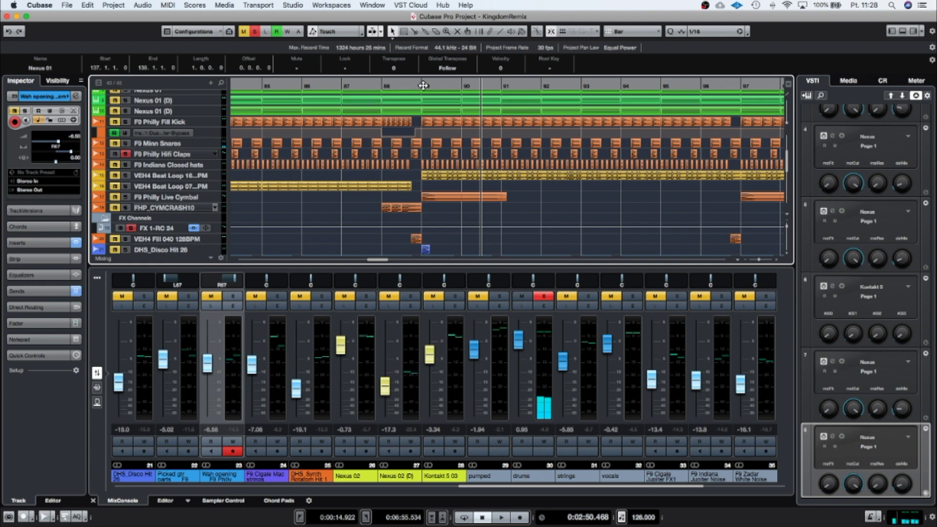
key(space)
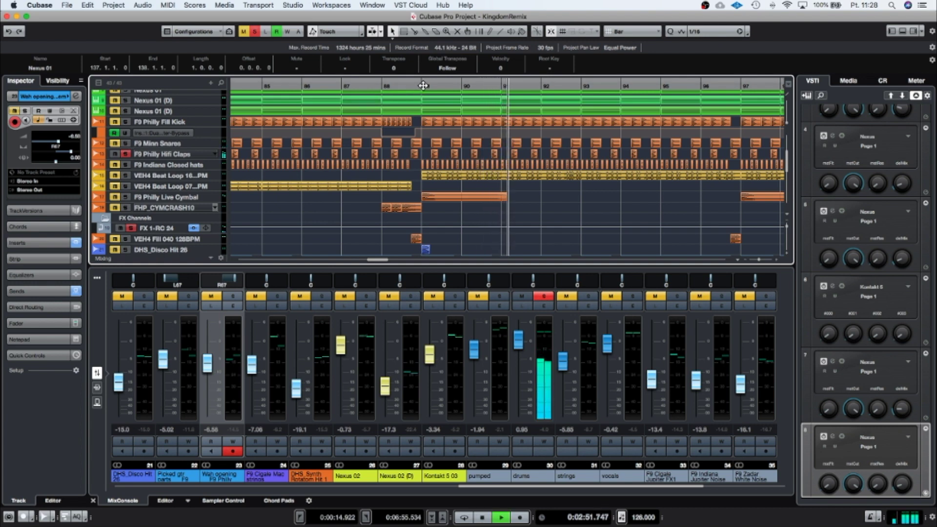
key(space)
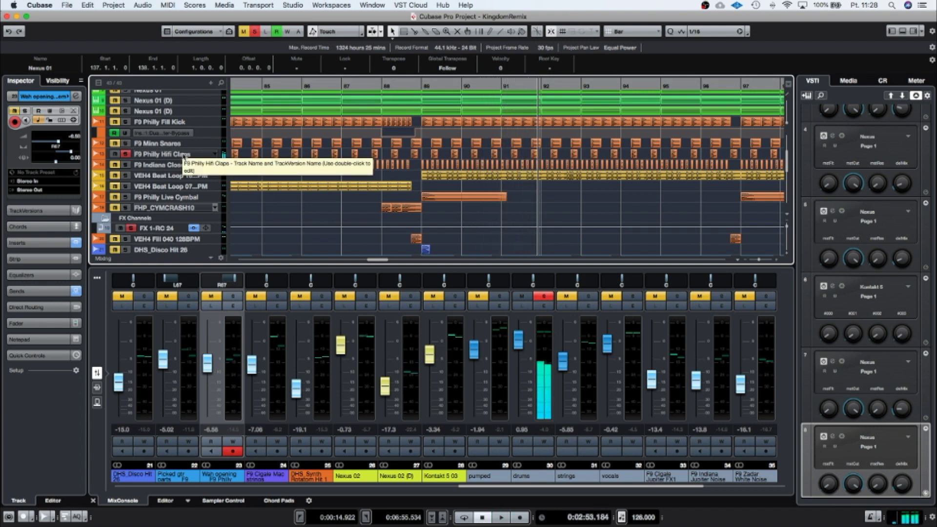
Step: Select the F9 Philly Hifi Claps track to check its track delay and listen to it with F9 Minn Snares also soloed
click(183, 155)
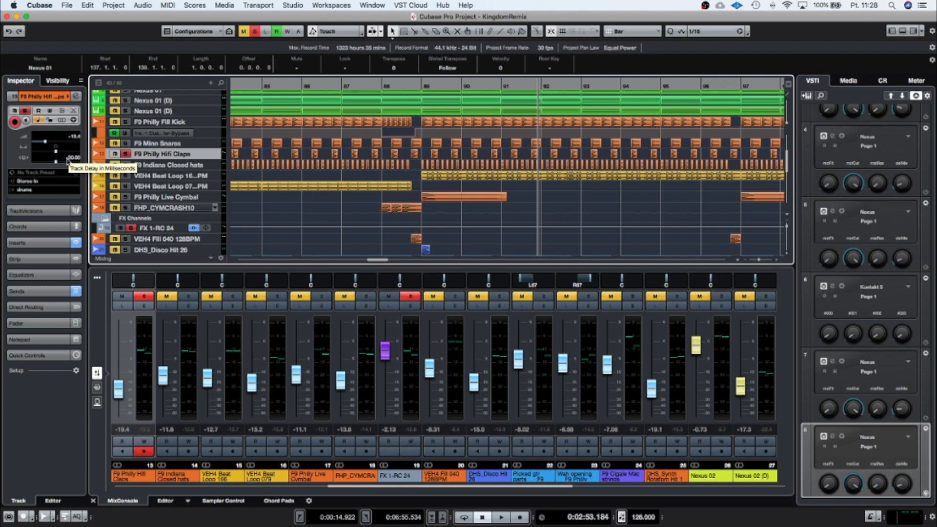
click(126, 144)
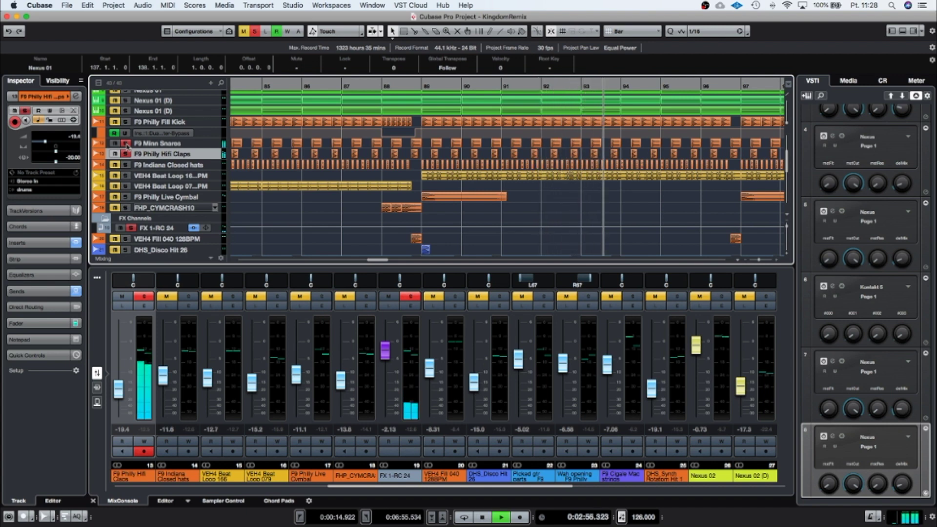
key(space)
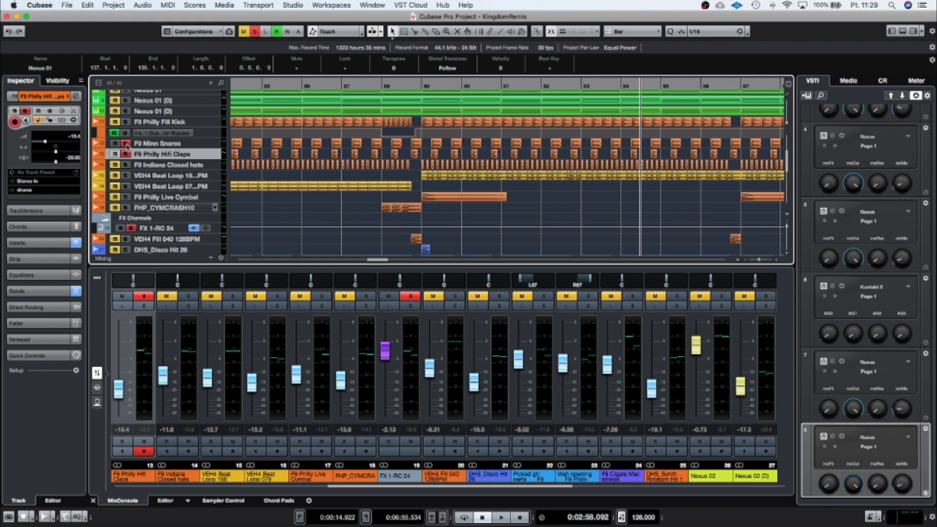
Step: Listen to the F9 Indiana Closed hats track soloed without the claps and snares, and clear its solo
click(125, 164)
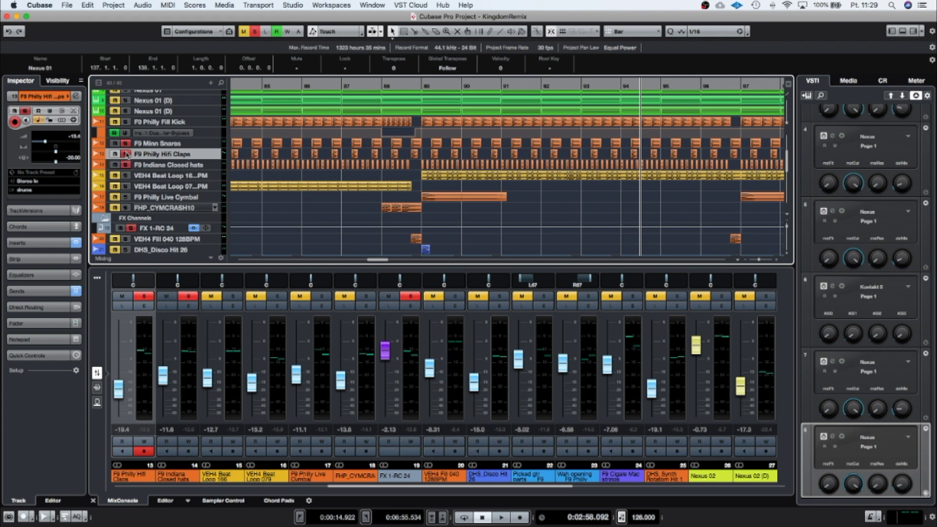
click(127, 154)
click(127, 143)
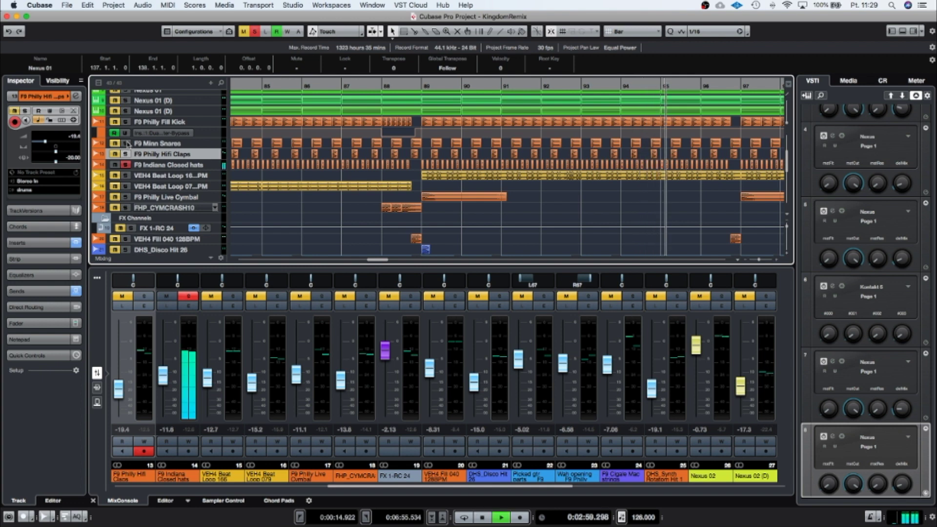
key(space)
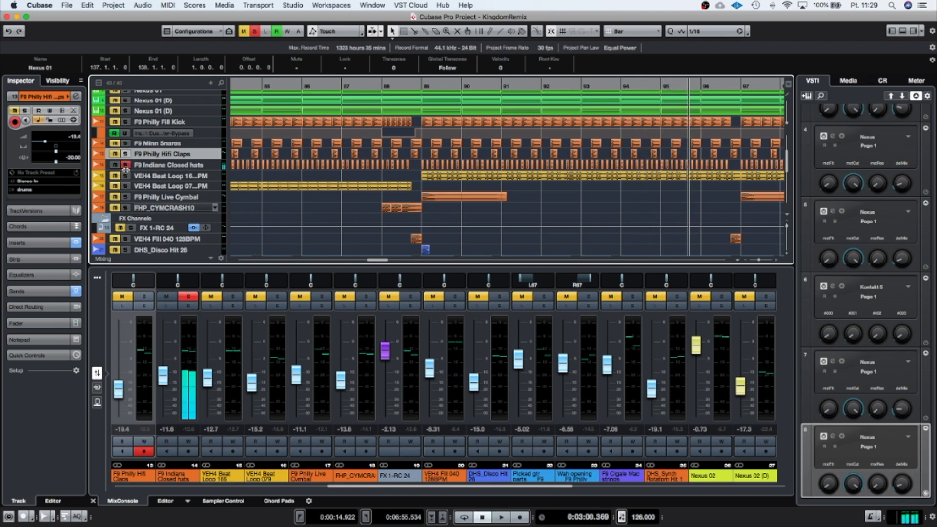
click(126, 164)
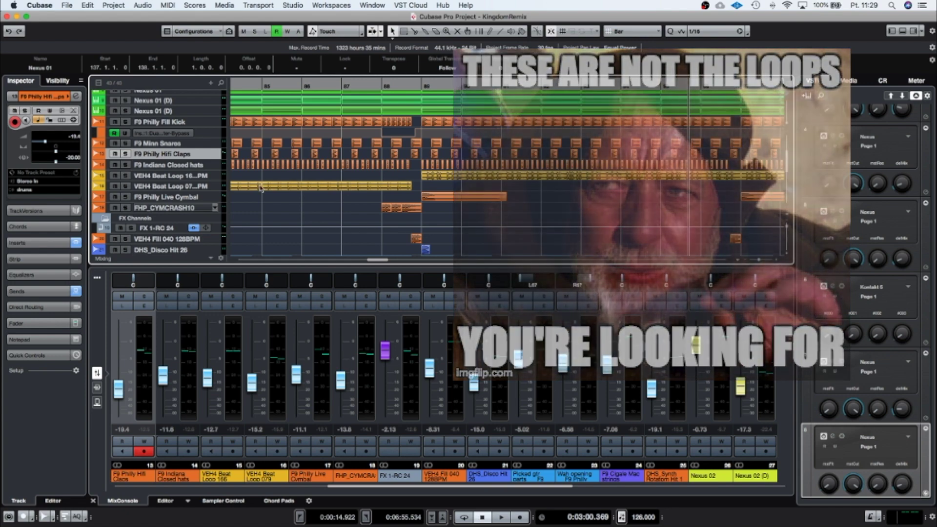
Step: Solo the VEH4 Beat Loop 166 and VEH4 Beat Loop 079 tracks and listen to both loops from bar 87
click(179, 177)
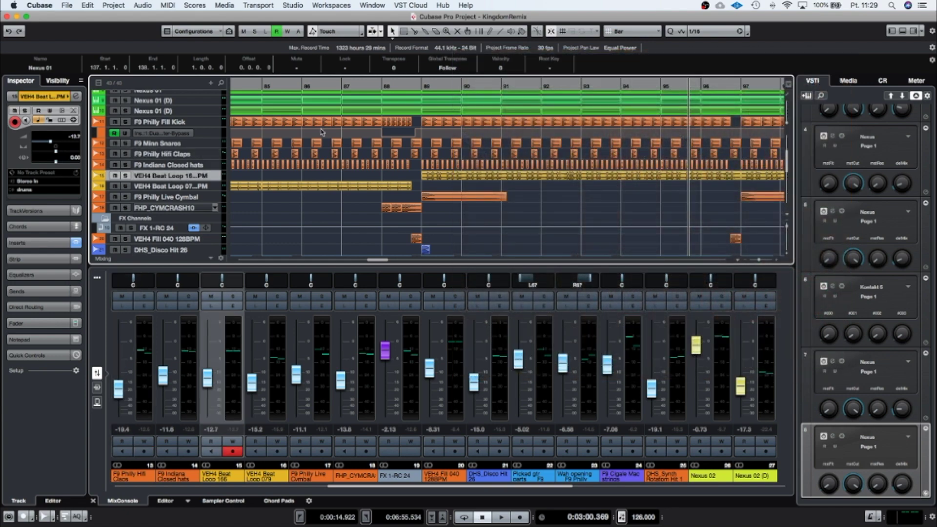
click(422, 86)
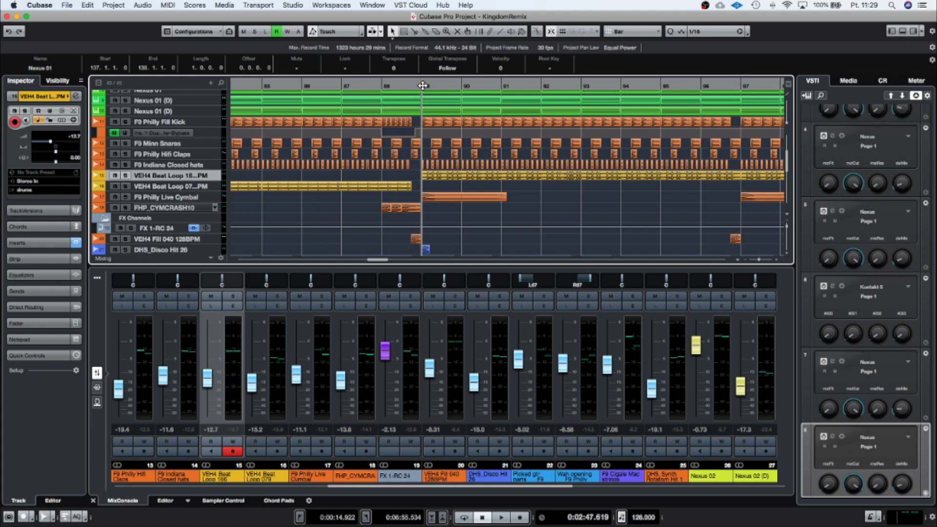
click(350, 84)
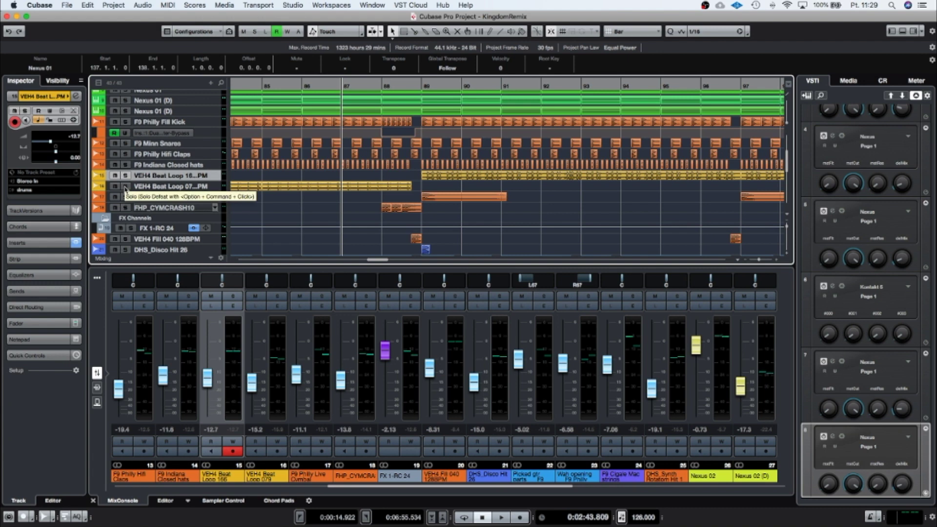
click(125, 186)
click(126, 175)
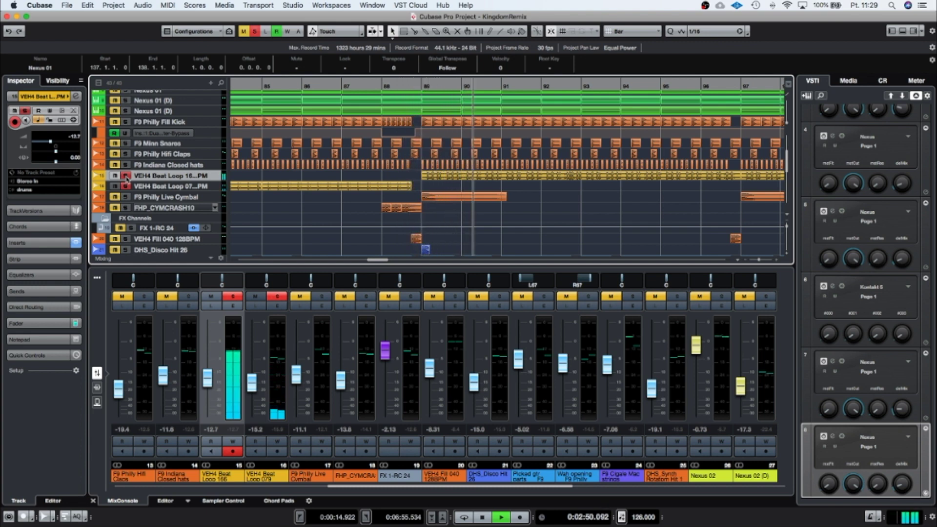
key(space)
Step: Remove the solo from VEH4 Beat Loop 079 and open the channel settings of VEH4 Beat Loop 166 128BPM
click(126, 186)
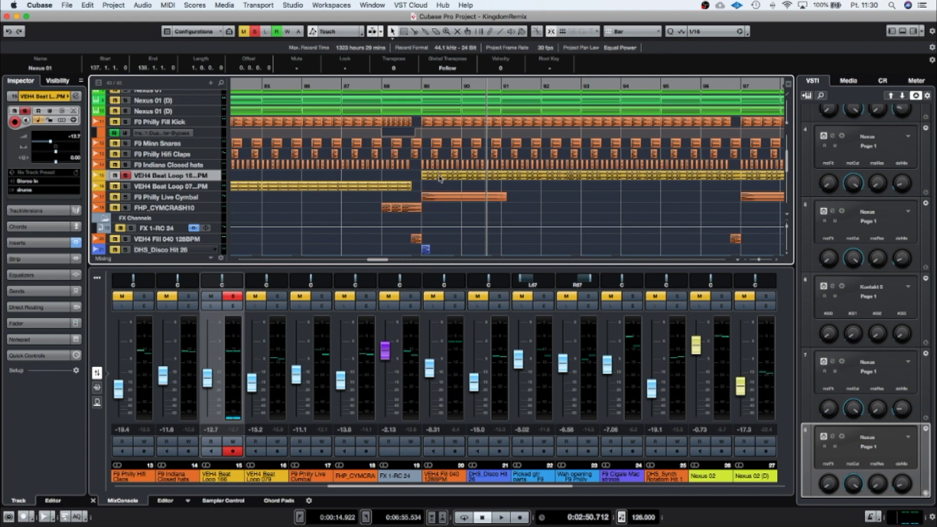
click(234, 307)
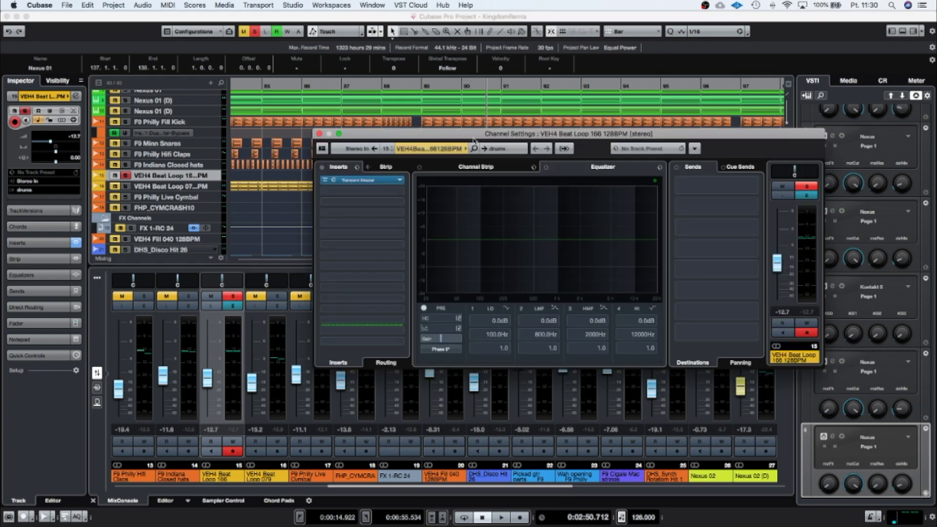
drag(424, 136, 457, 132)
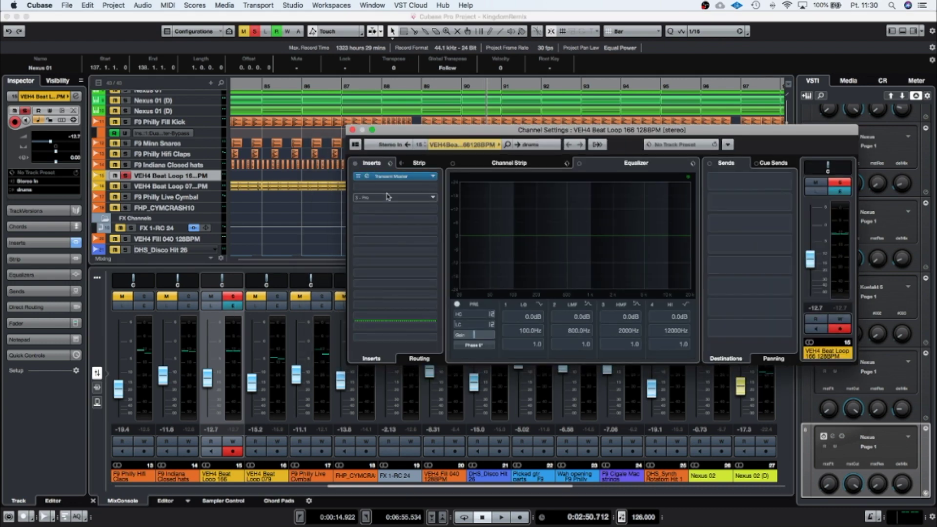
Step: Open the Transient Master insert on VEH4 Beat Loop 166 and set its Sustain to -30.0 % while listening to the loop
click(368, 178)
mouse_move(404, 165)
mouse_down()
mouse_move(331, 190)
mouse_move(405, 168)
mouse_up()
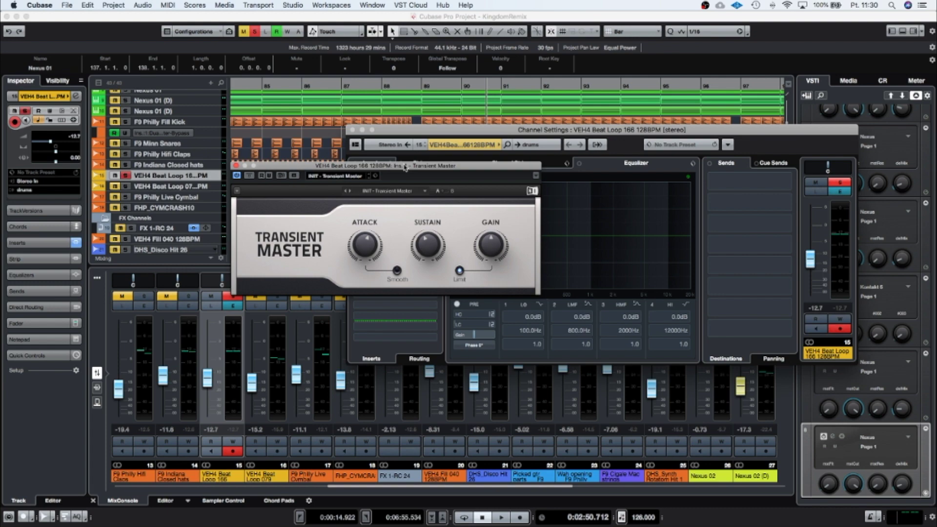
drag(405, 168, 403, 176)
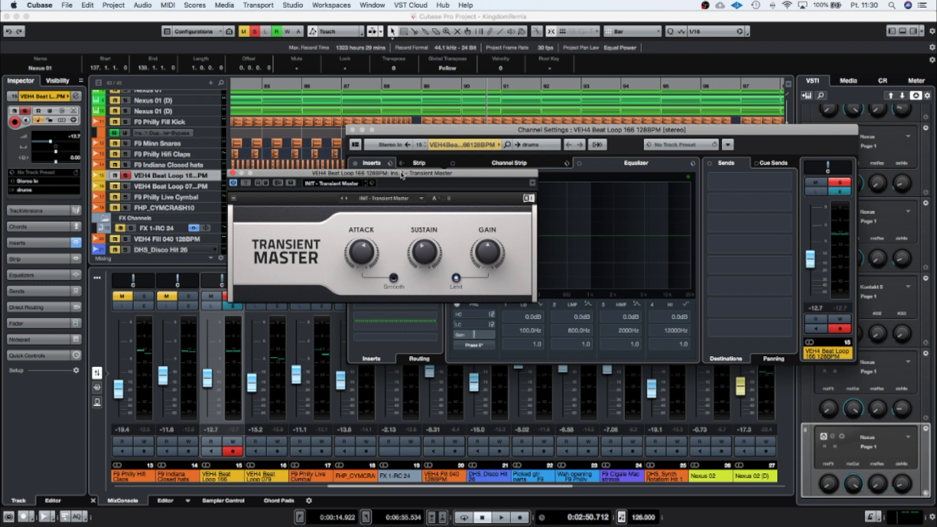
mouse_move(425, 248)
scroll(425, 247, down, 3)
mouse_move(423, 250)
mouse_down()
mouse_move(423, 293)
mouse_move(424, 258)
mouse_up()
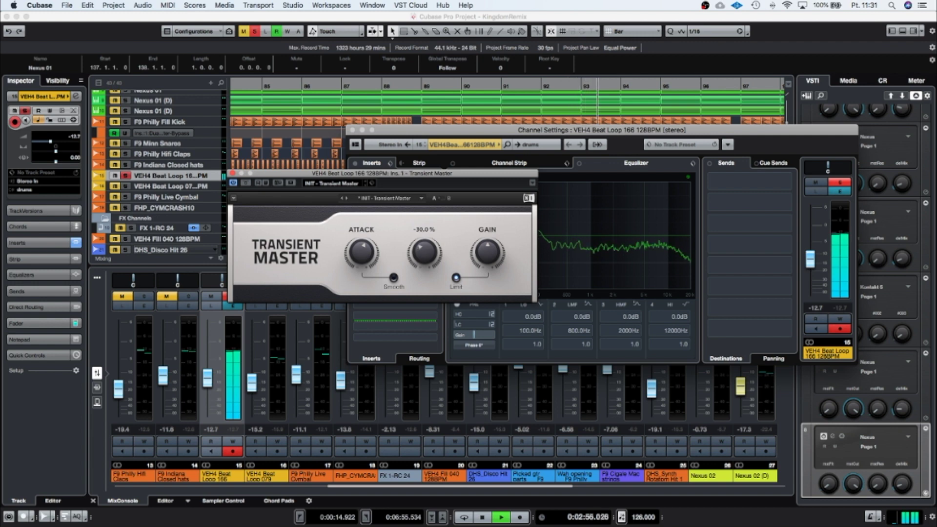
key(space)
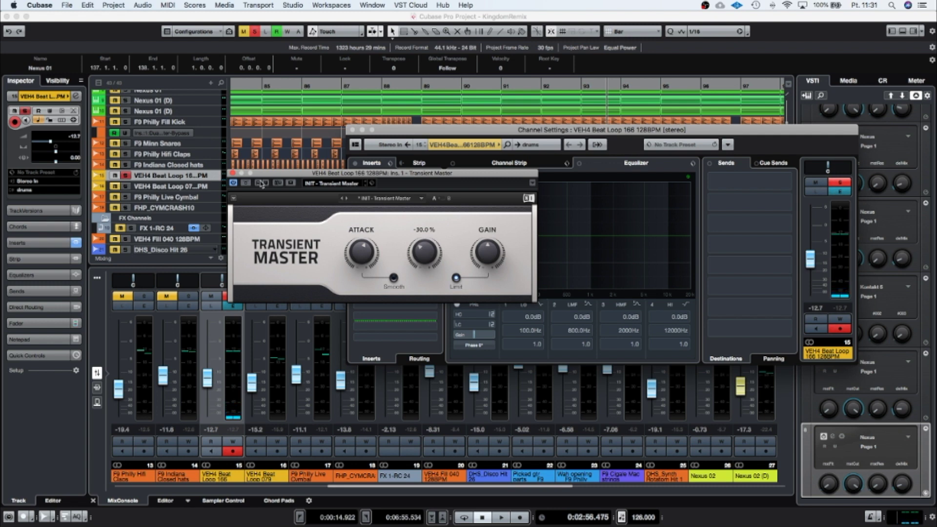
Step: Close Transient Master and the channel settings, and remove the solo from VEH4 Beat Loop 166
click(233, 173)
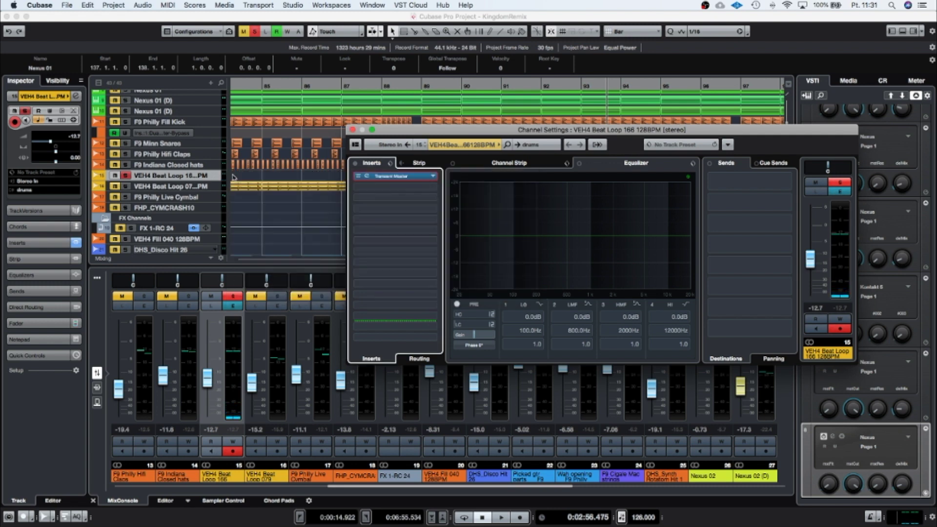
click(353, 130)
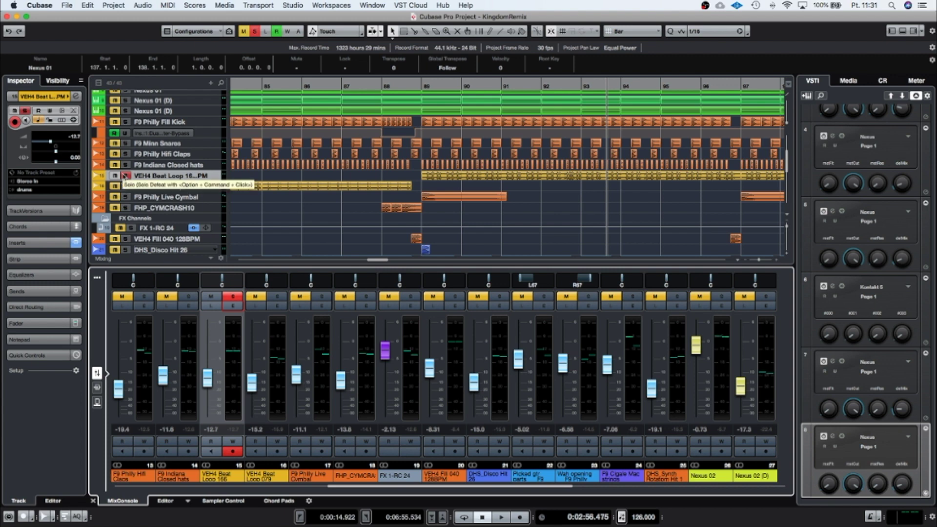
click(125, 176)
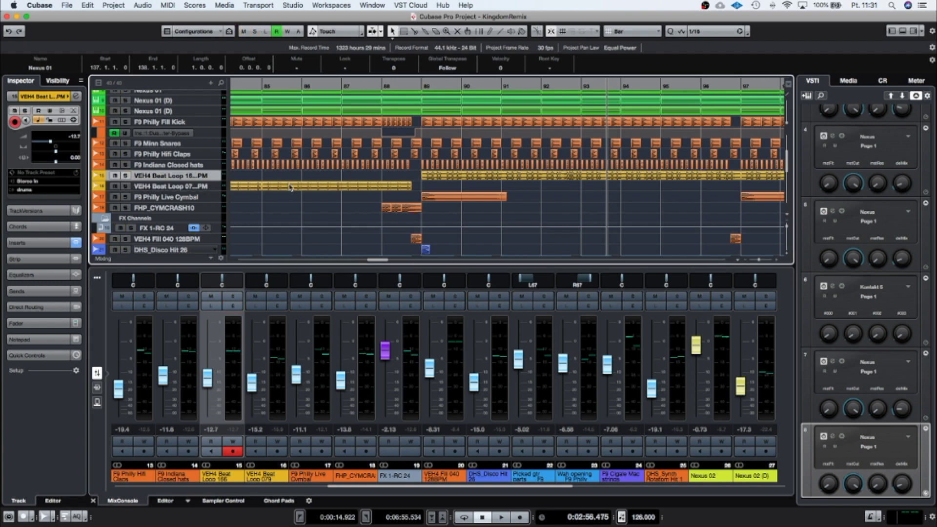
Step: Solo the Kontakt 5 02 track and listen to it from bar 89
scroll(209, 168, up, 3)
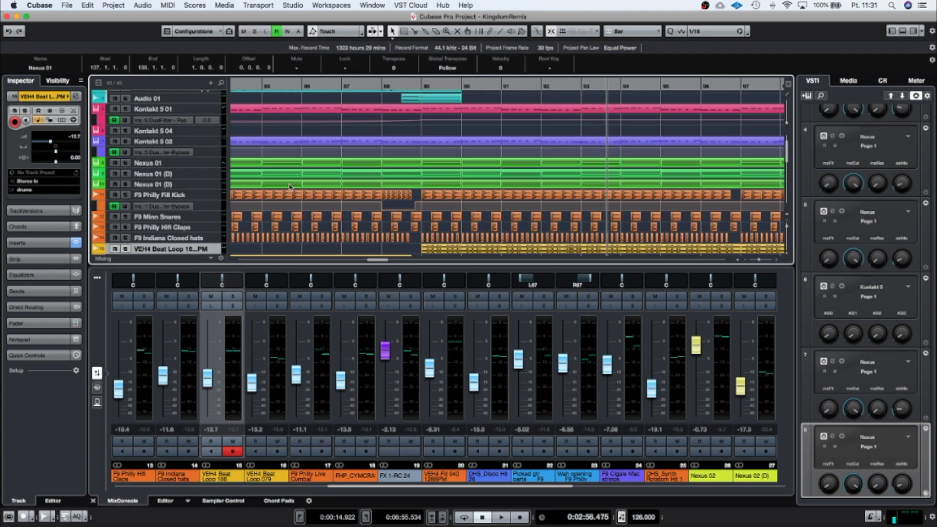
click(125, 142)
click(422, 84)
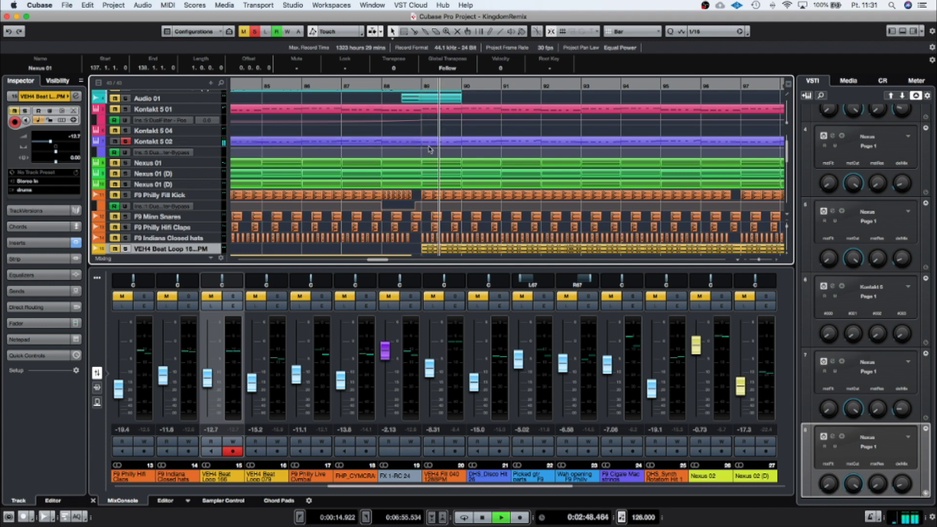
Step: Open the Kontakt 5 02 part starting at bar 89 in the key editor, show more bars of its notes, and stop playback
click(468, 143)
double_click(468, 143)
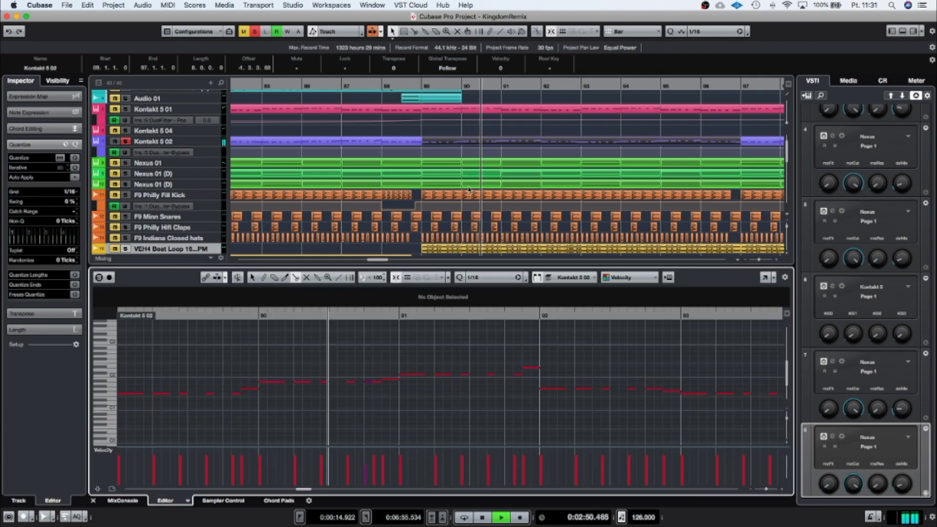
drag(767, 489, 761, 490)
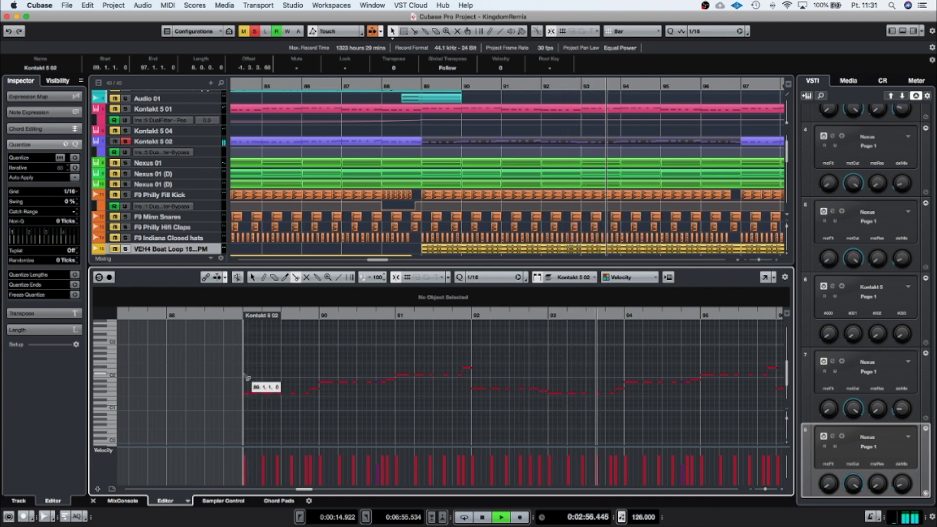
key(space)
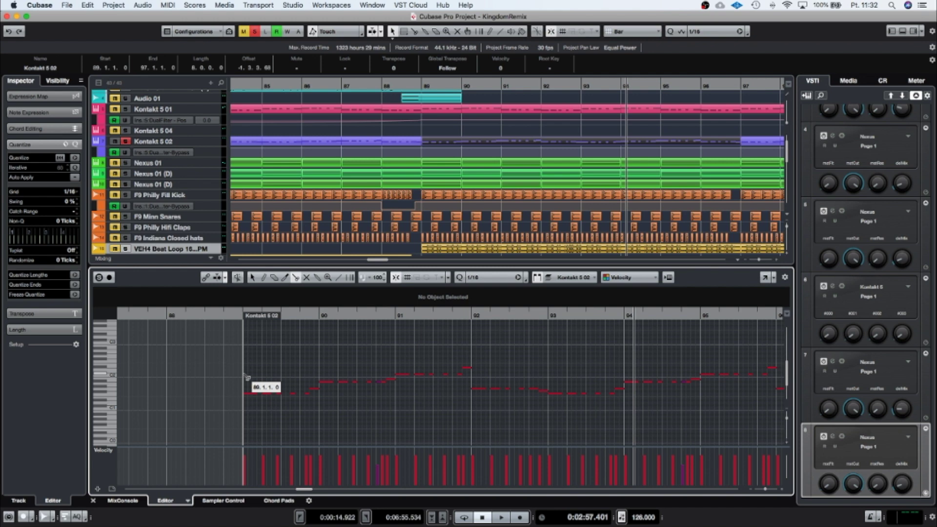
Step: Select the Kontakt 5 02 track, examine its bass patch in the Kontakt instrument window, and close that window
click(176, 142)
click(834, 120)
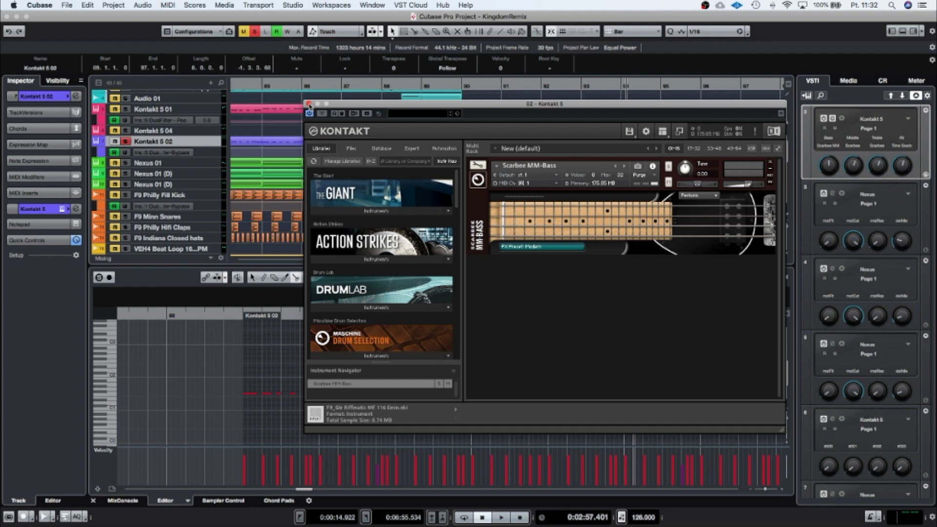
click(309, 104)
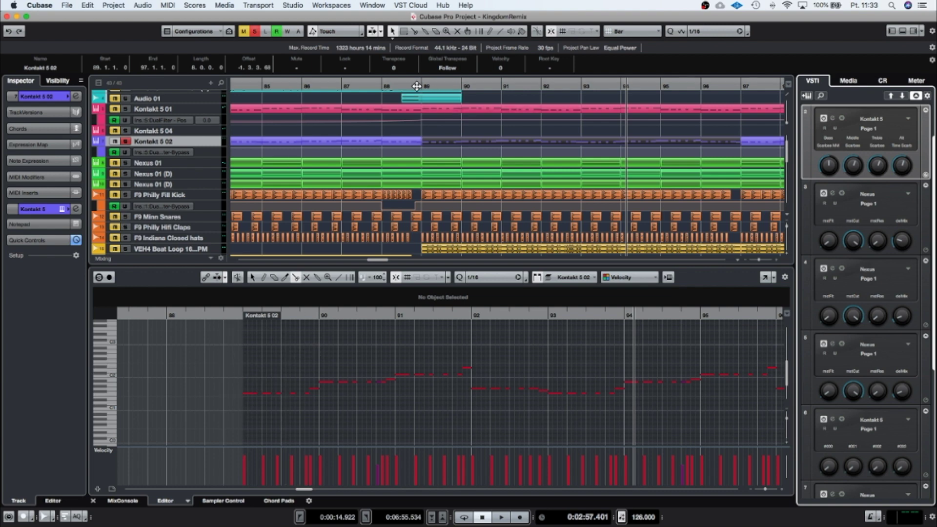
Step: Solo the drums group channel in the MixConsole and listen to it together with Kontakt 5 02 from bar 89
click(422, 87)
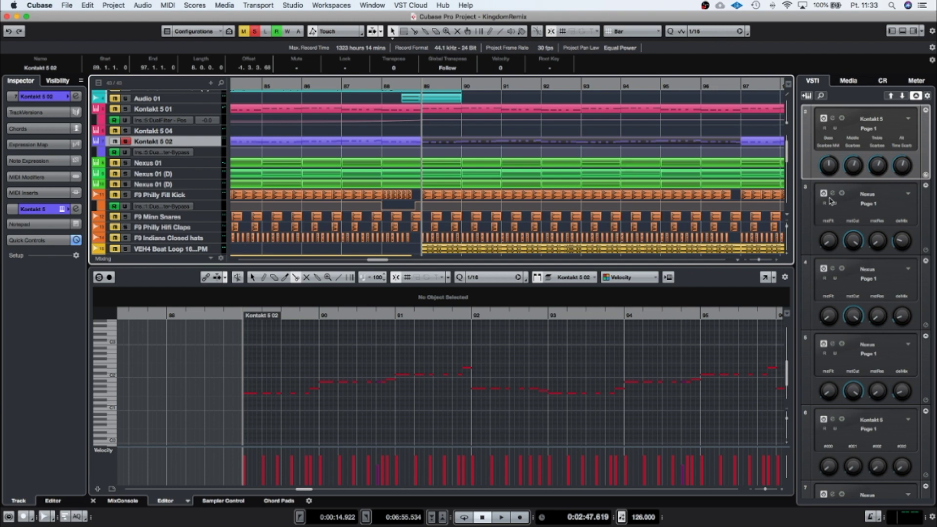
click(128, 502)
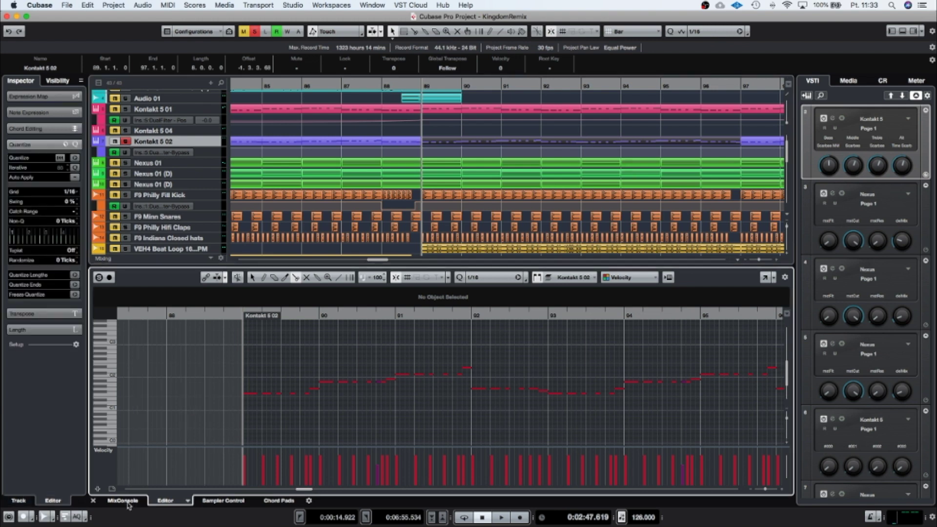
drag(457, 487, 582, 494)
click(543, 297)
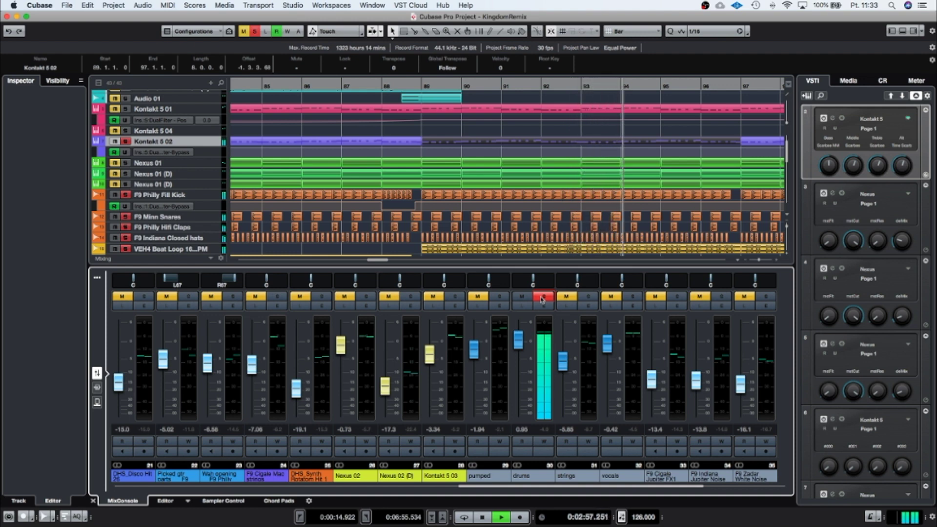
key(space)
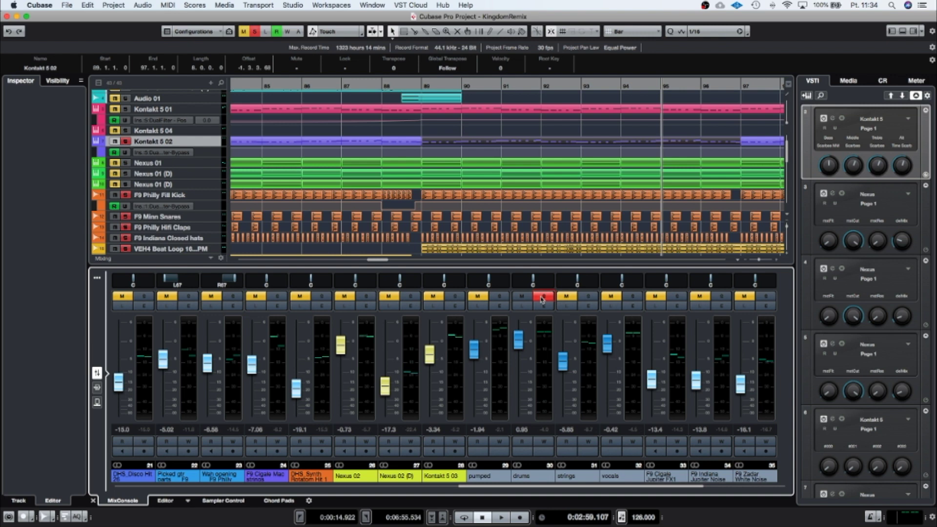
Step: Clear all solos, solo the Kontakt 5 01 track, and listen to it from just before bar 89
click(254, 32)
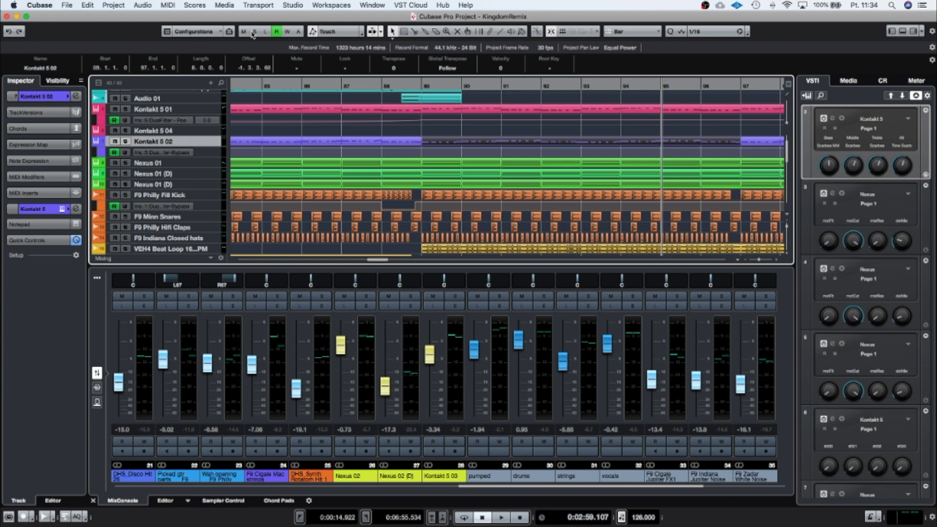
click(125, 109)
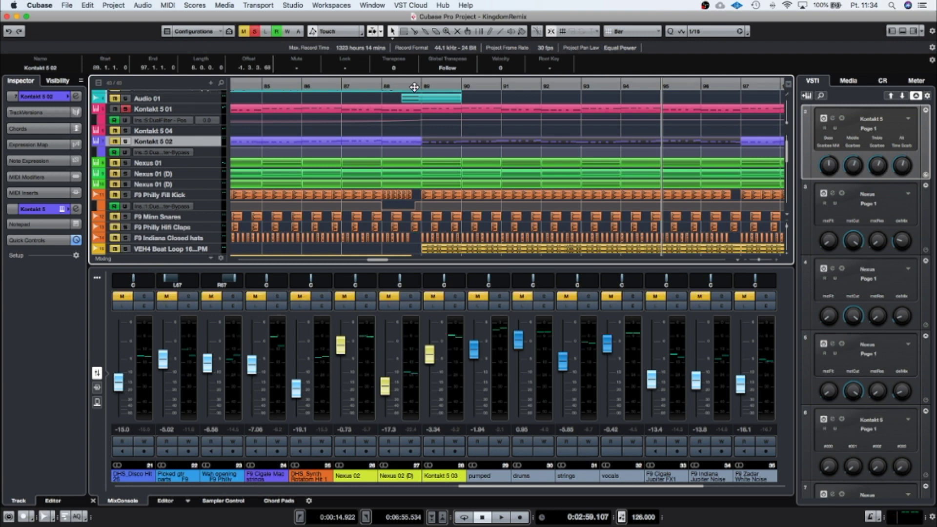
click(414, 87)
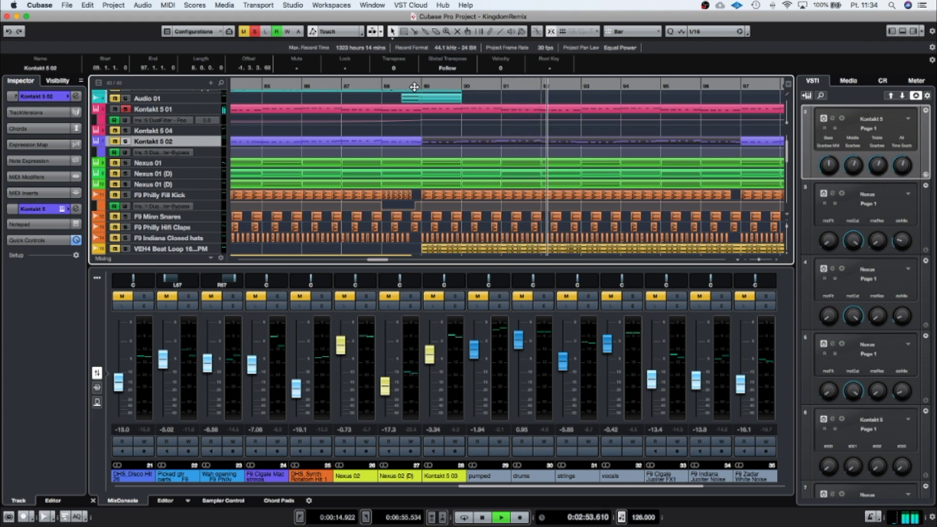
key(space)
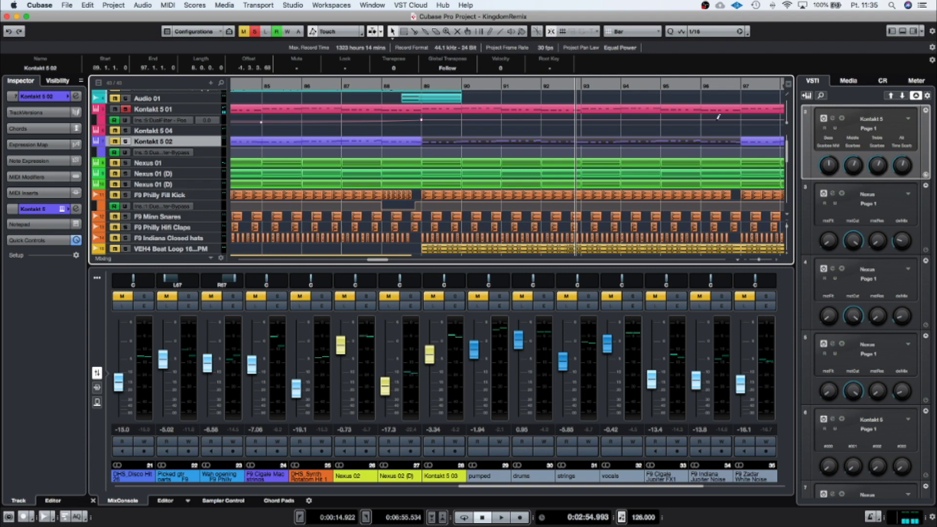
Step: Select the Kontakt 5 01 track, examine its F9 Forte Dmin Delta patch in the Kontakt window, and close the window
click(213, 111)
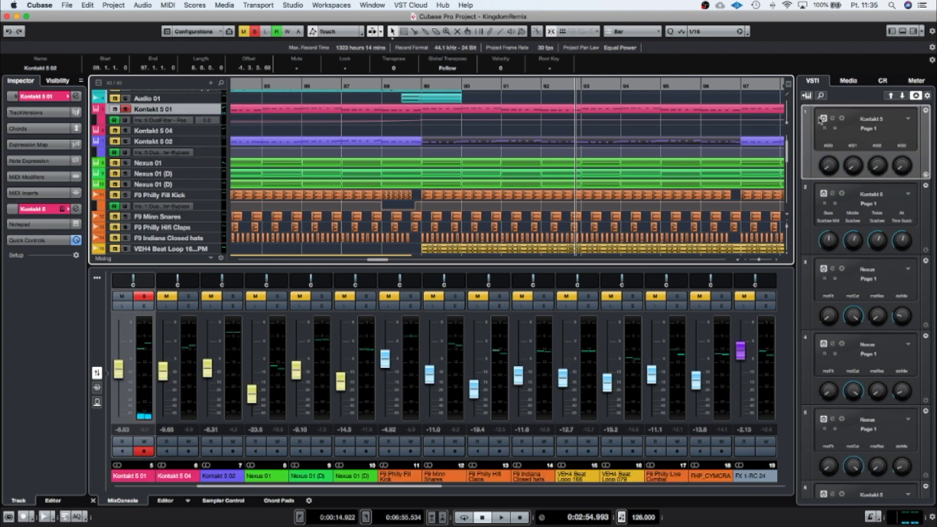
click(834, 119)
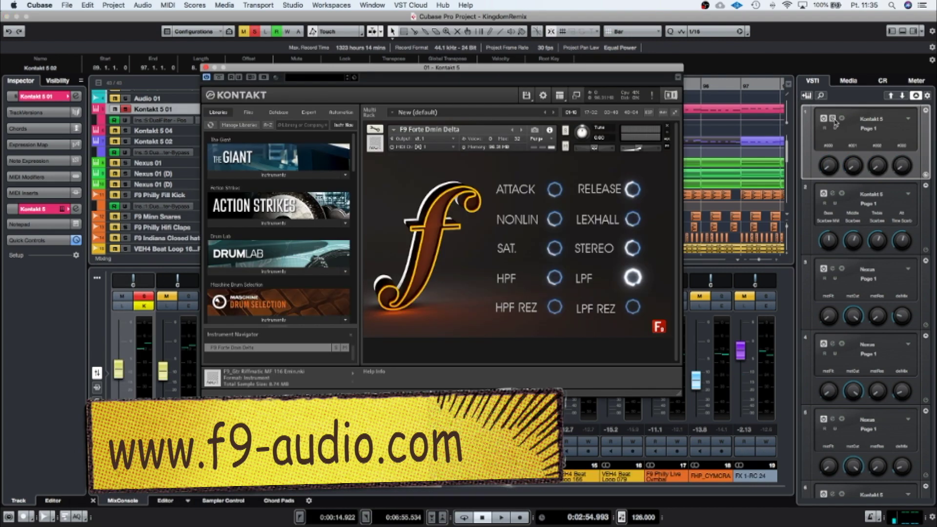
drag(557, 71, 533, 73)
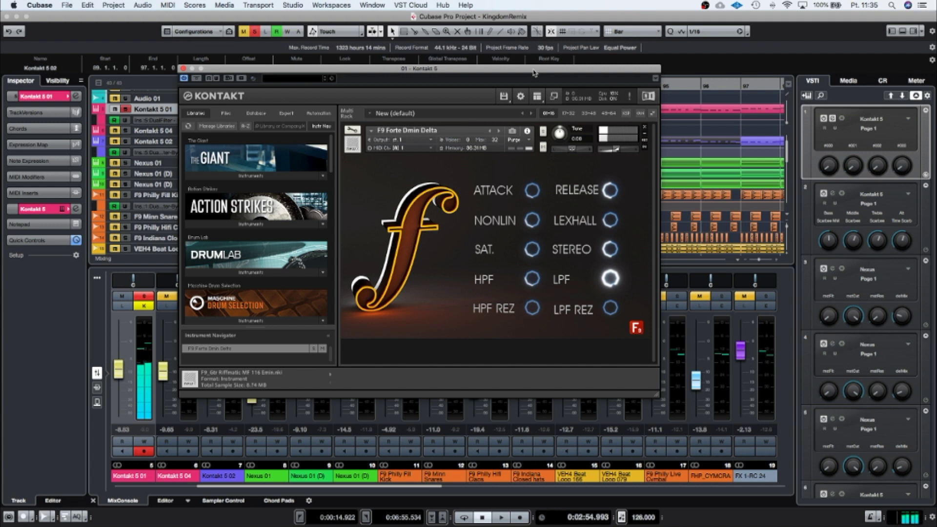
click(183, 68)
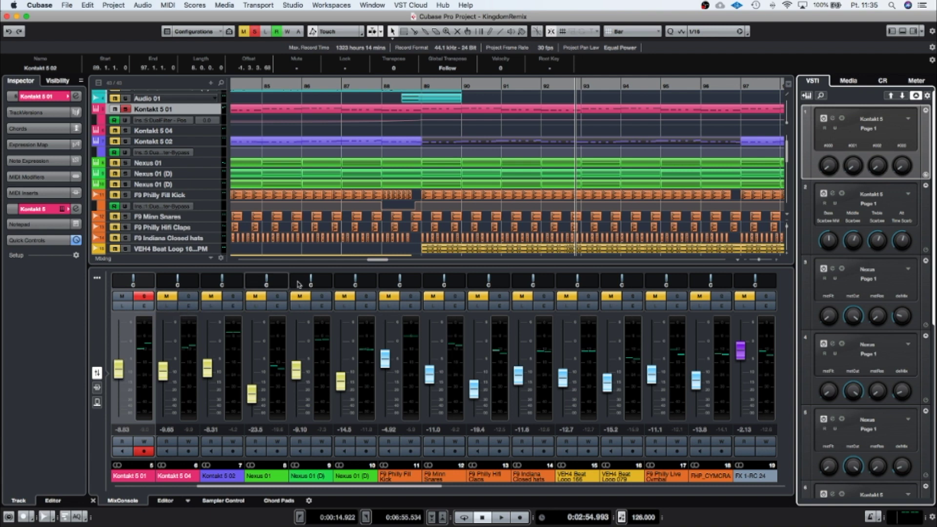
click(833, 120)
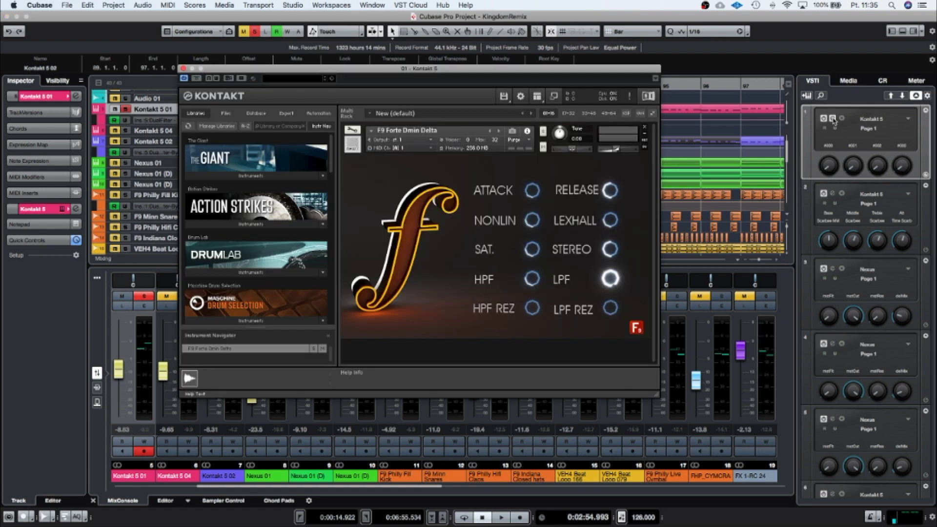
click(184, 69)
Step: Open the SoundShifter Pitch Stereo insert from the Kontakt 5 01 channel settings and compare the track with the effect bypassed and active
scroll(359, 153, up, 2)
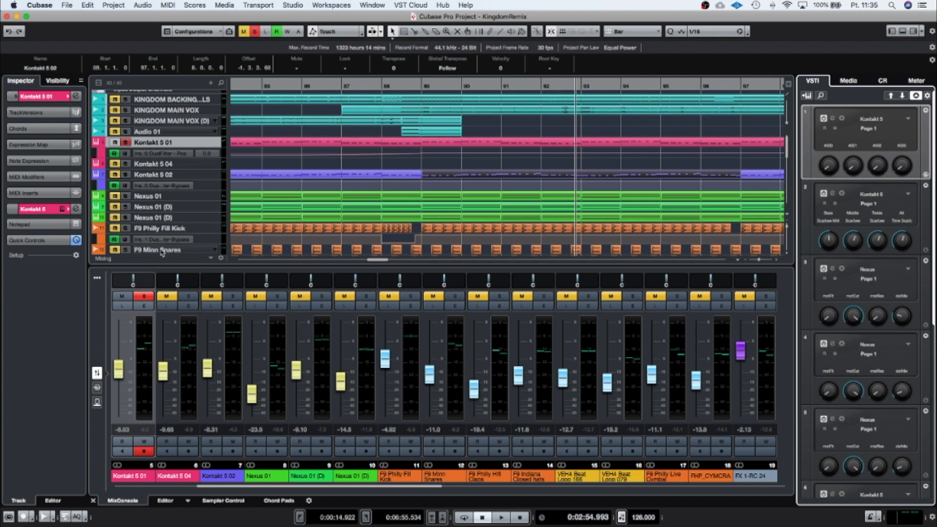
click(144, 306)
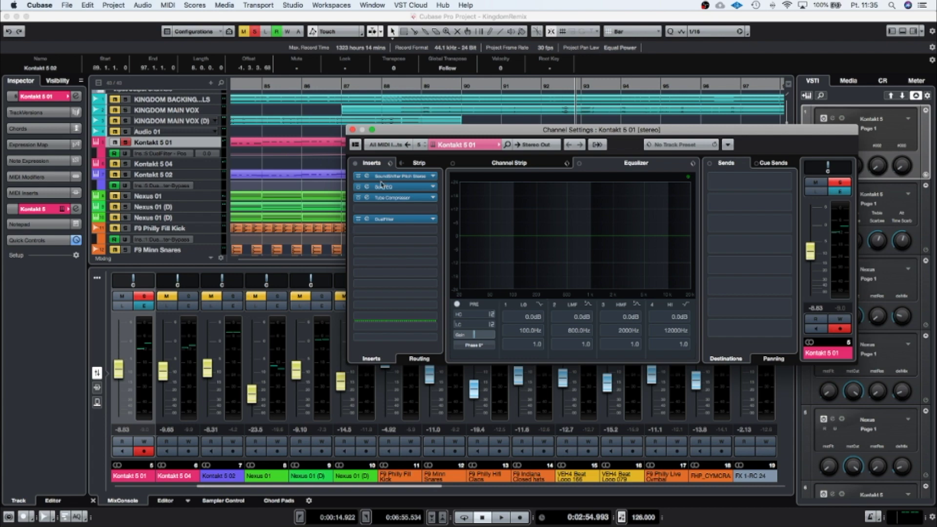
click(366, 179)
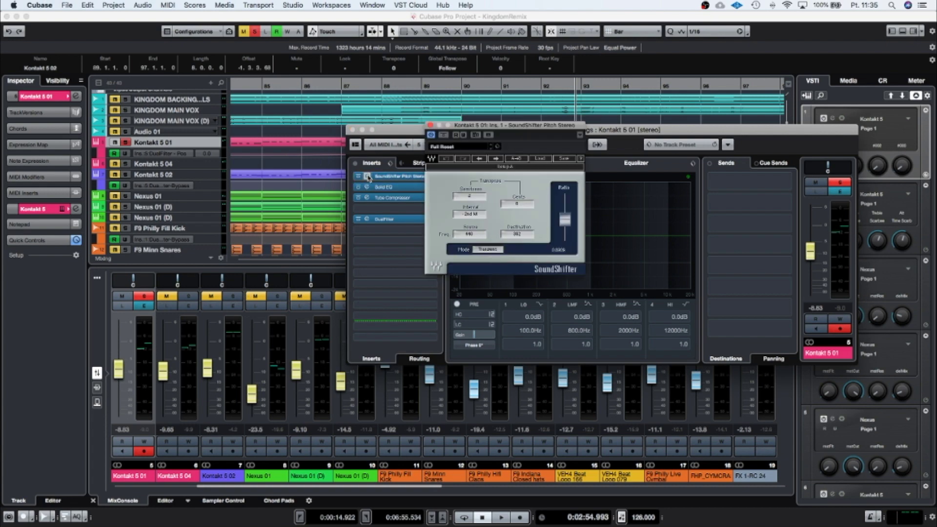
drag(486, 131, 475, 101)
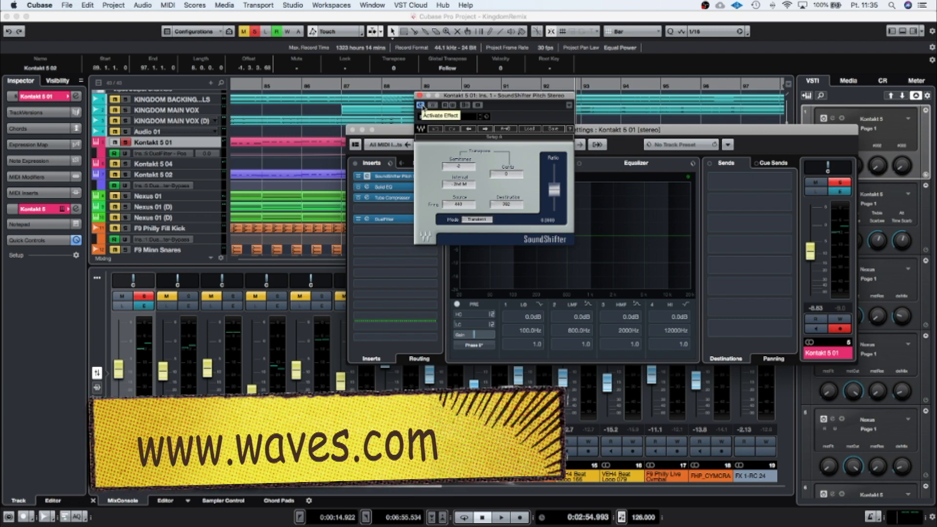
click(433, 106)
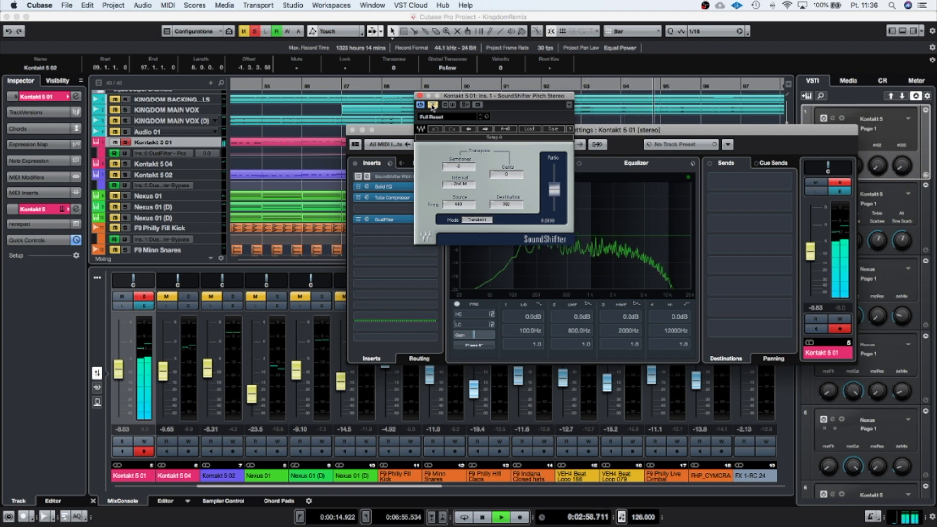
click(433, 106)
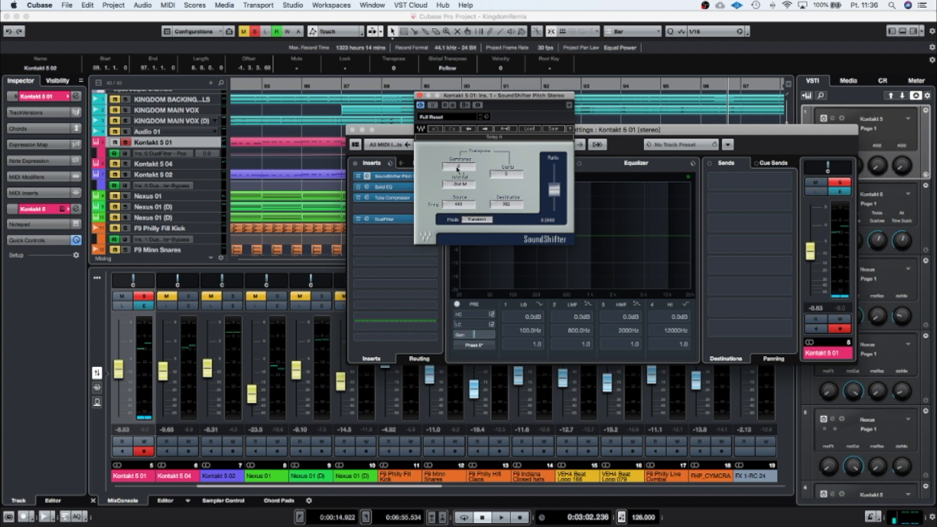
Step: Solo the KINGDOM backing and main vocal tracks alongside Kontakt 5 01, play from just before bar 89, and compare SoundShifter bypassed and active
click(126, 100)
click(126, 112)
click(408, 86)
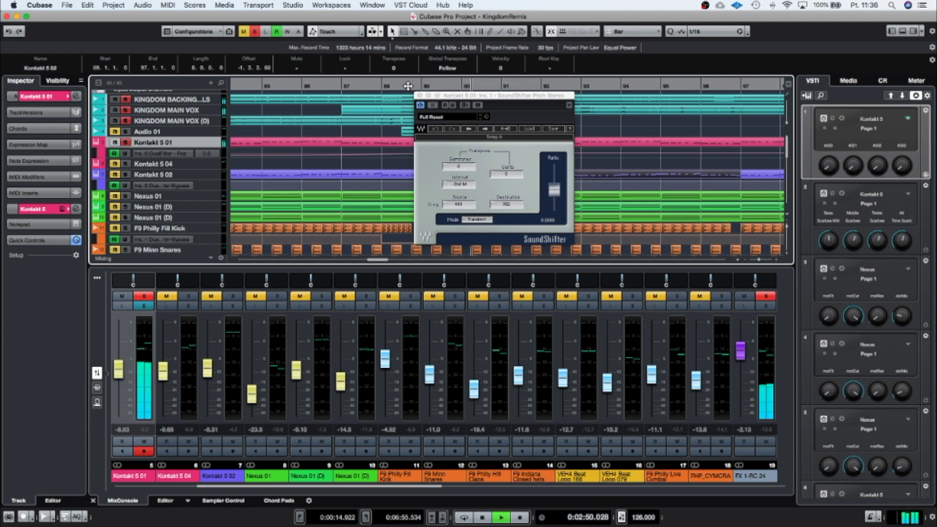
click(432, 105)
click(433, 106)
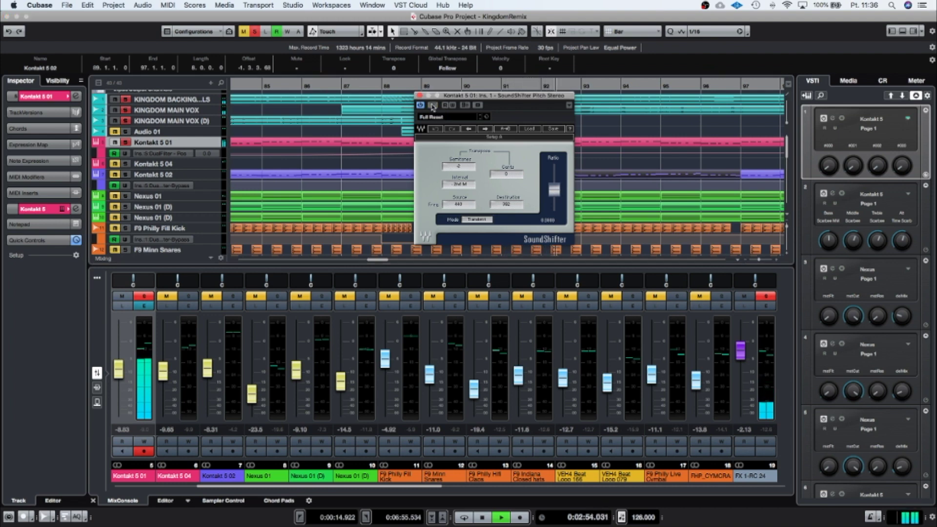
Step: Stop playback, close the SoundShifter Pitch Stereo window, and clear all solos
key(space)
click(418, 95)
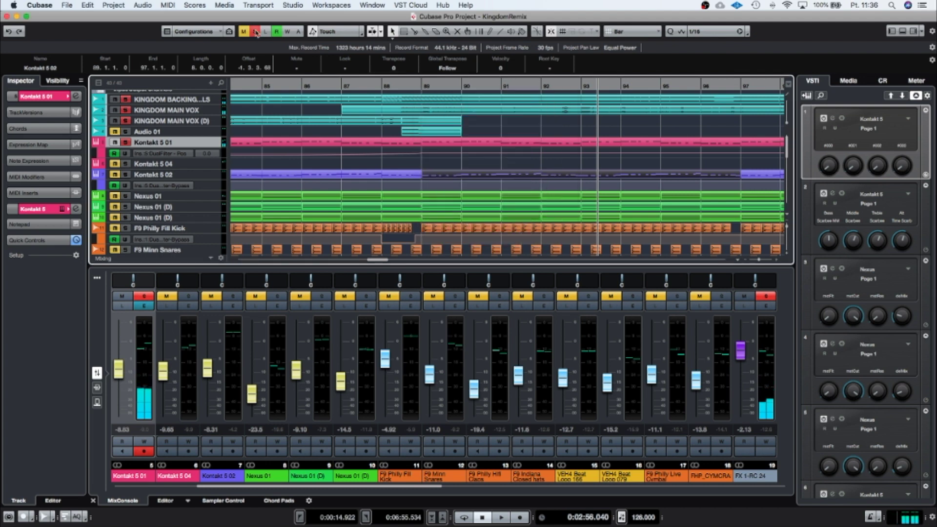
click(254, 32)
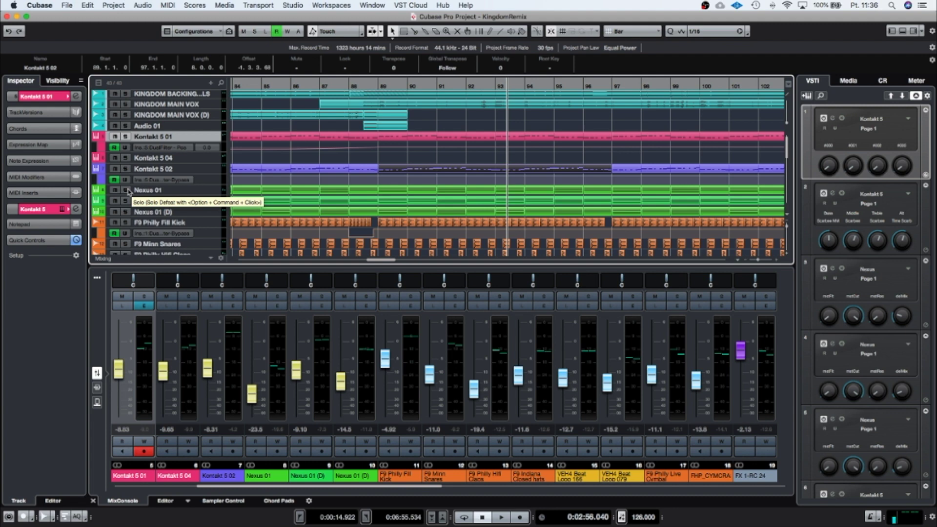
Step: Solo the Nexus 01 track and both Nexus 01 (D) tracks, and play them together from bar 89 with the tracks enlarged
click(128, 190)
click(126, 201)
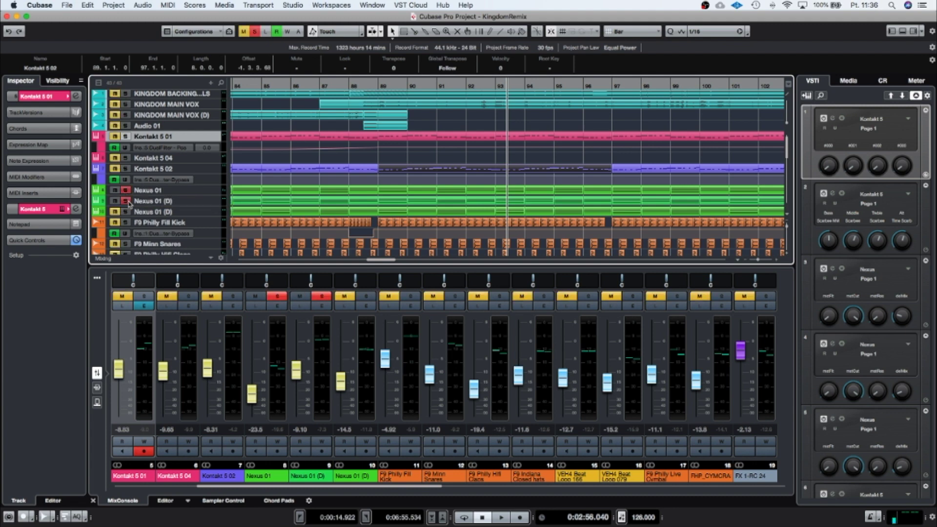
click(126, 211)
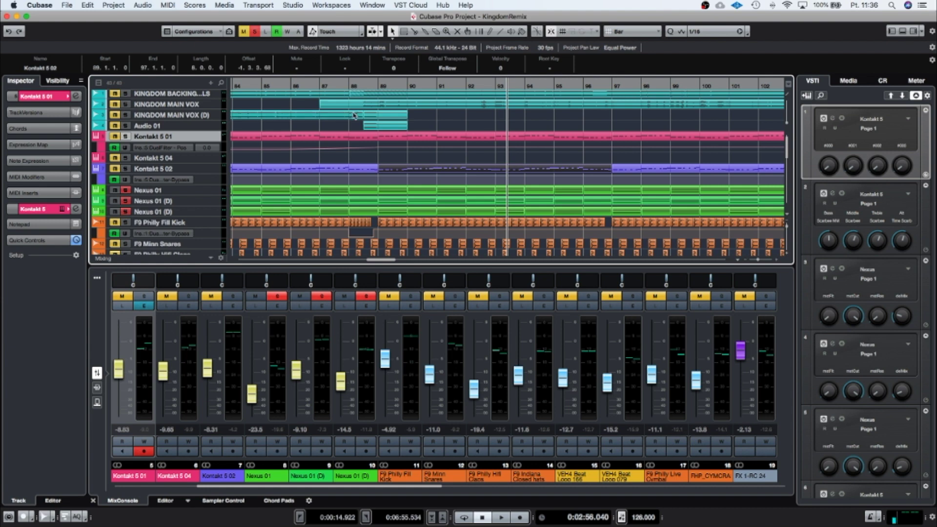
click(376, 85)
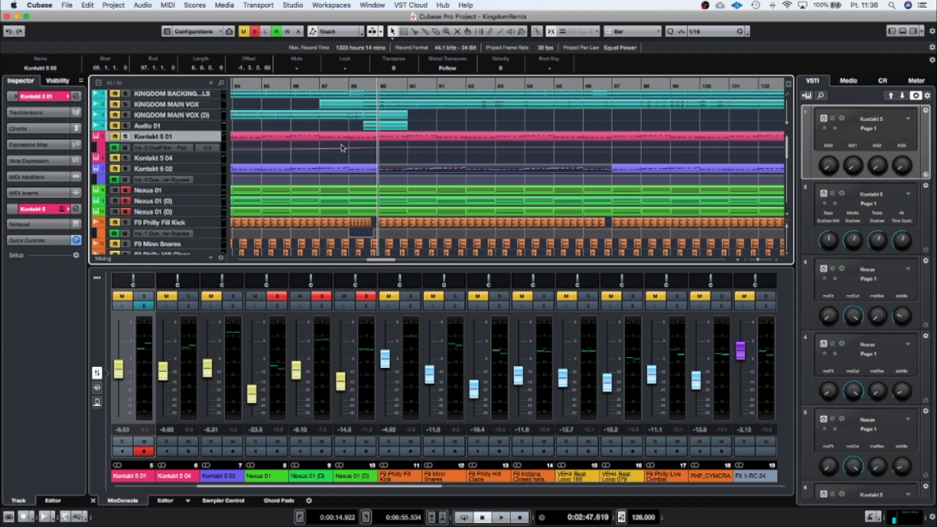
click(788, 228)
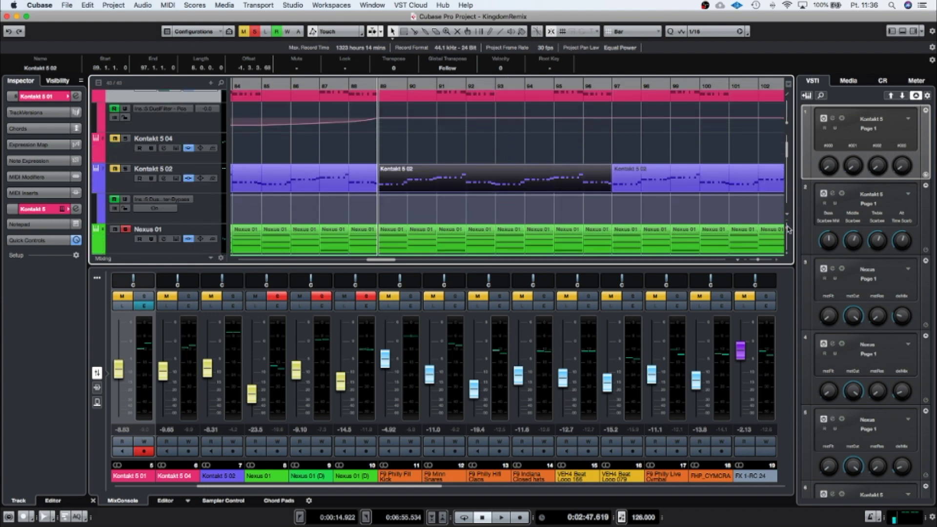
scroll(530, 175, down, 4)
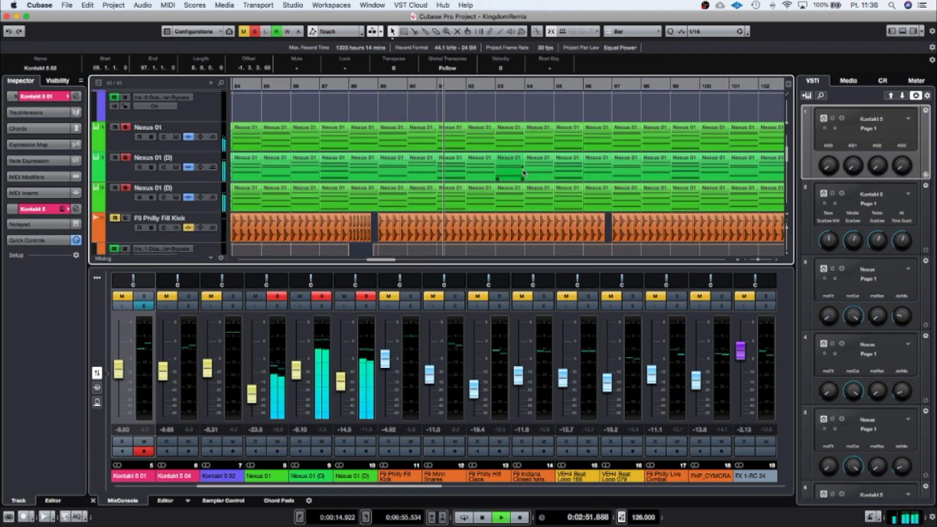
Step: Compare the three Nexus layers during playback by switching their solos, ending on Nexus 01 alone, and stop playback
click(126, 127)
click(125, 158)
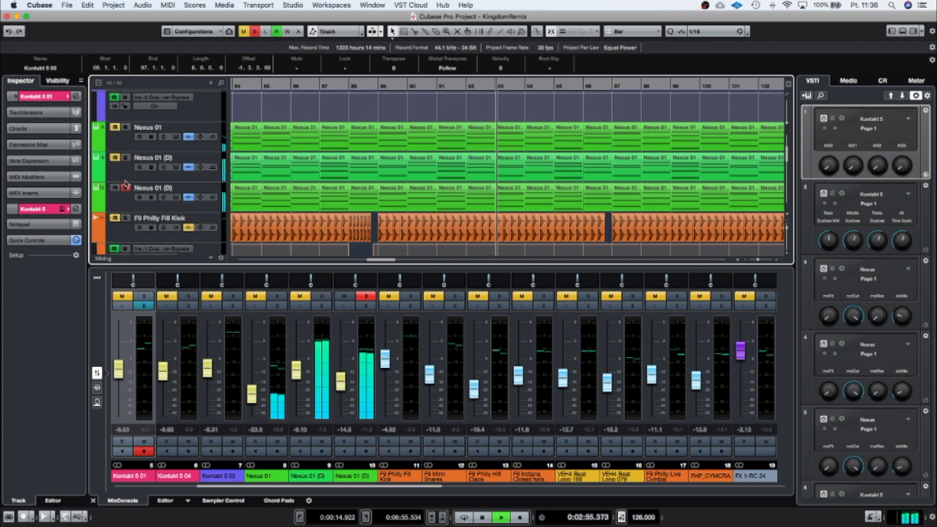
click(125, 157)
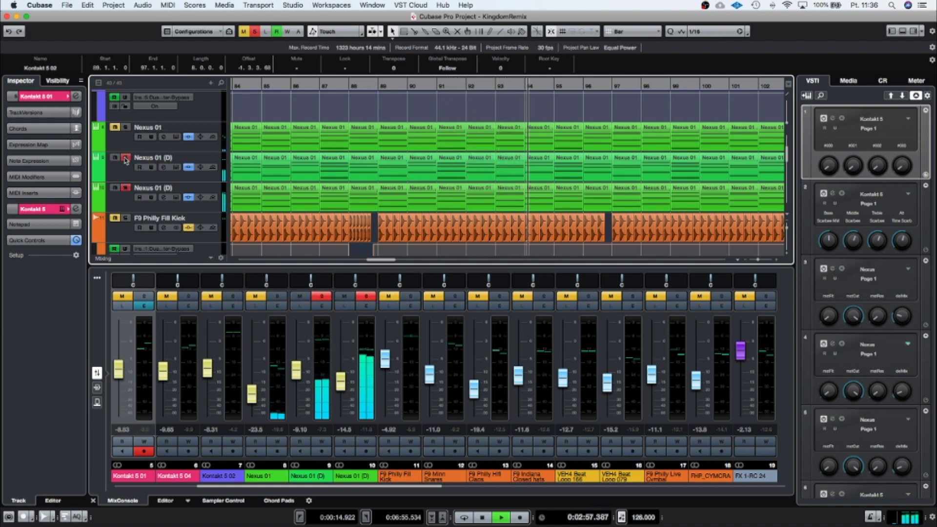
click(125, 188)
click(126, 127)
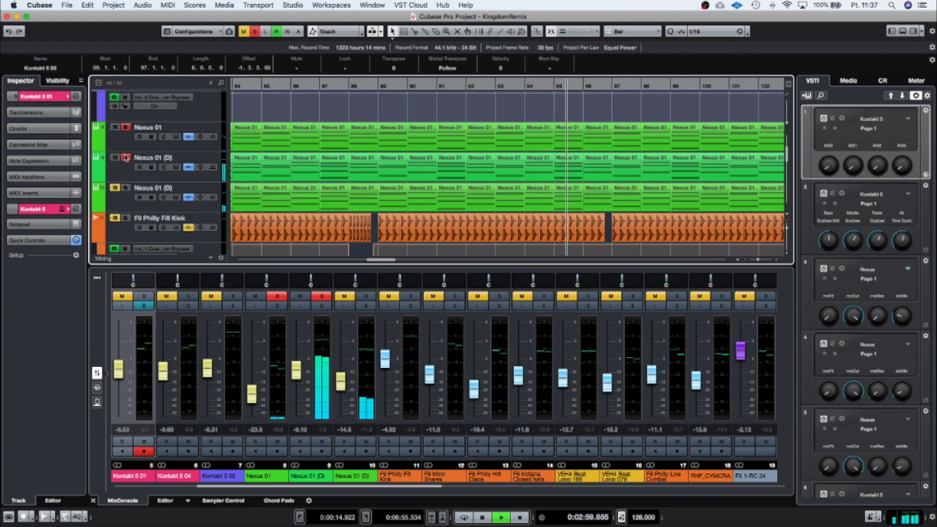
click(126, 158)
key(space)
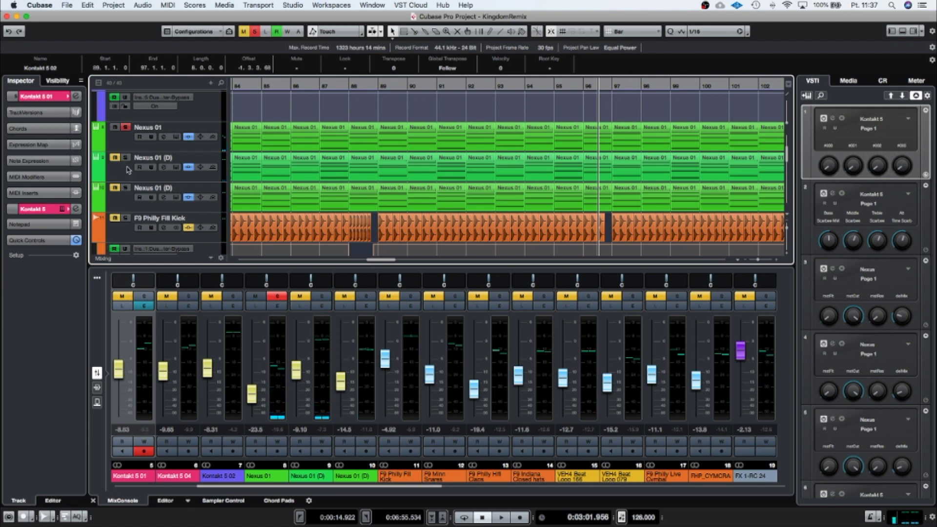
Step: Select the upper Nexus 01 (D) track, solo both Nexus 01 (D) tracks again, and clear all solos
click(128, 170)
click(126, 158)
click(125, 189)
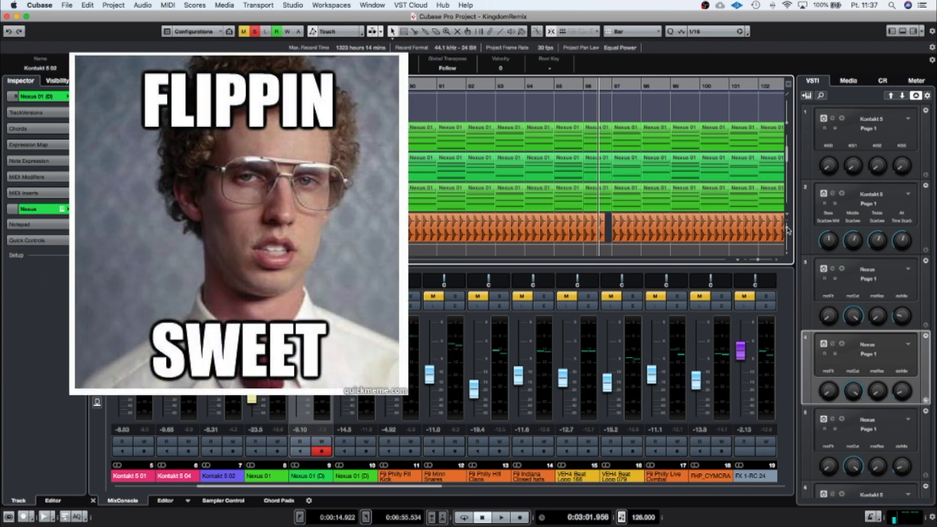
drag(787, 229, 787, 228)
drag(760, 262, 745, 263)
scroll(599, 174, up, 5)
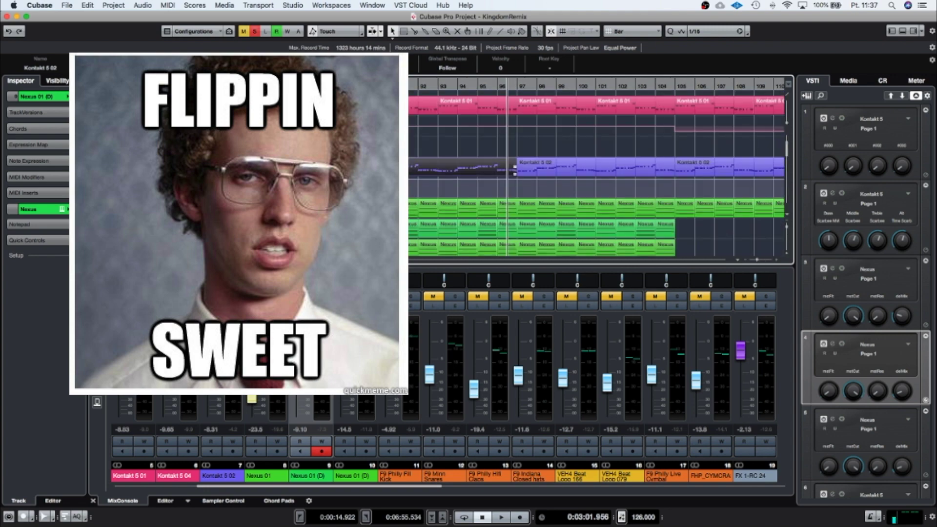
scroll(597, 167, left, 3)
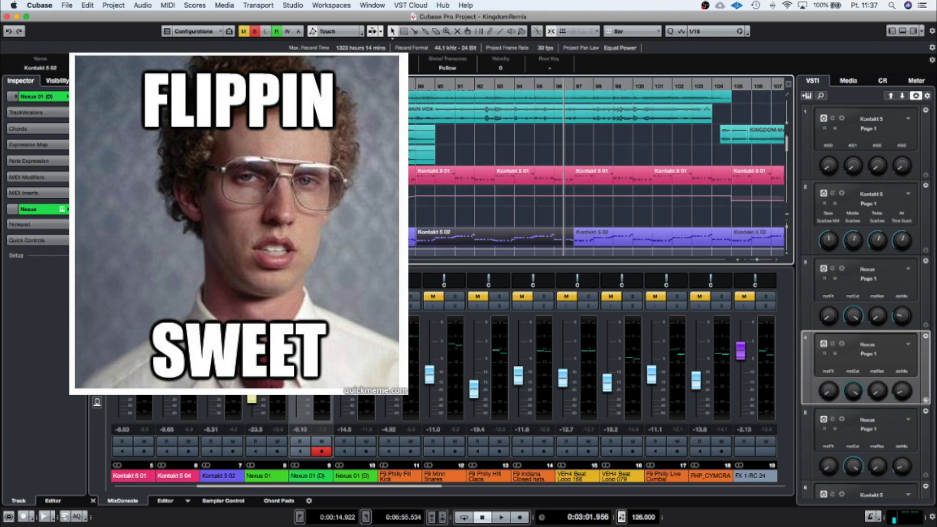
click(255, 32)
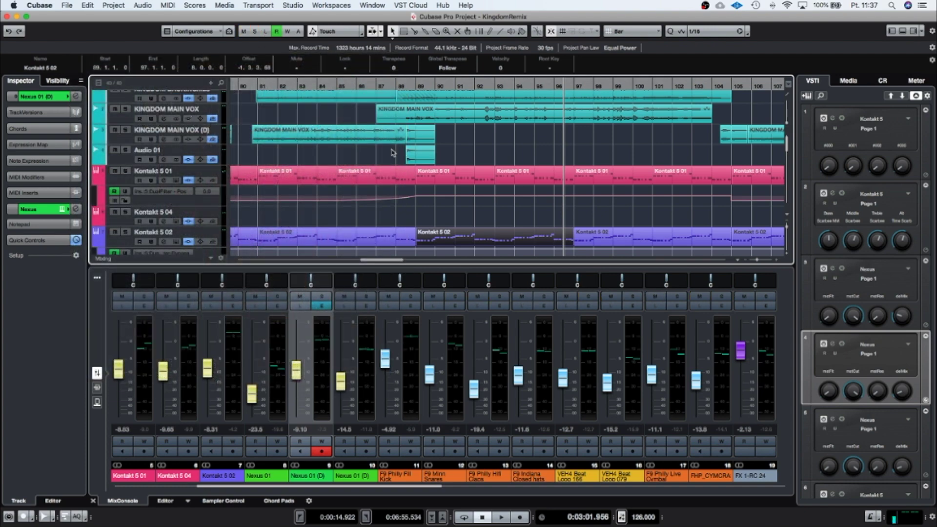
Step: Solo the Kontakt 5 04 track, listen to its clips from bar 137, select the track, and stop playback
scroll(391, 153, right, 10)
scroll(391, 152, right, 3)
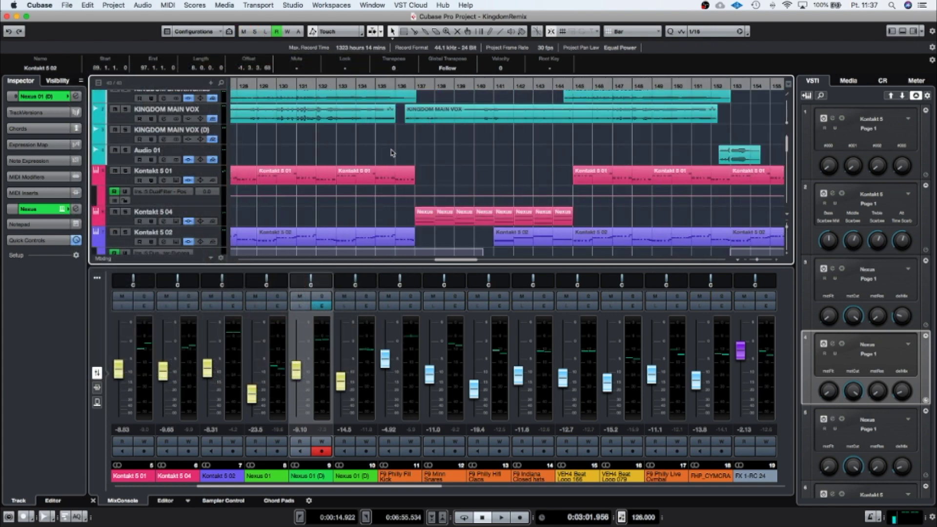
scroll(427, 149, down, 2)
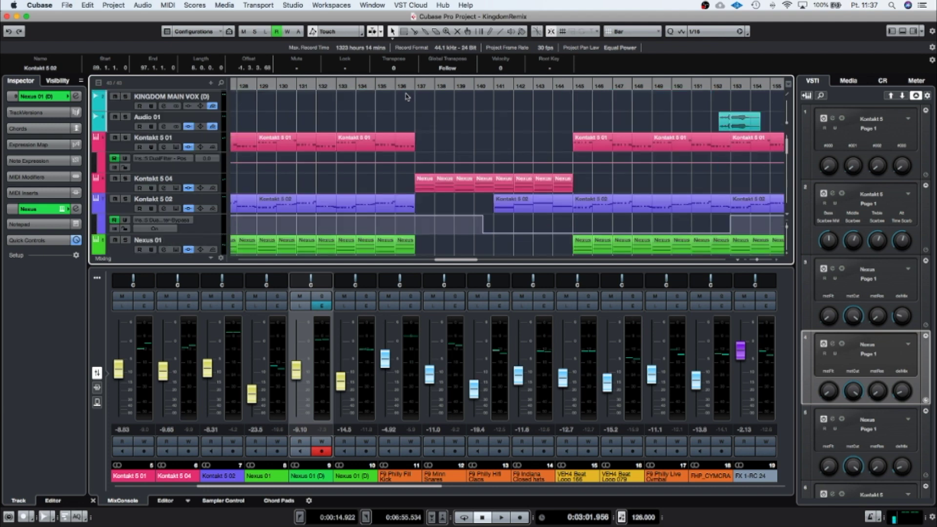
scroll(405, 96, up, 2)
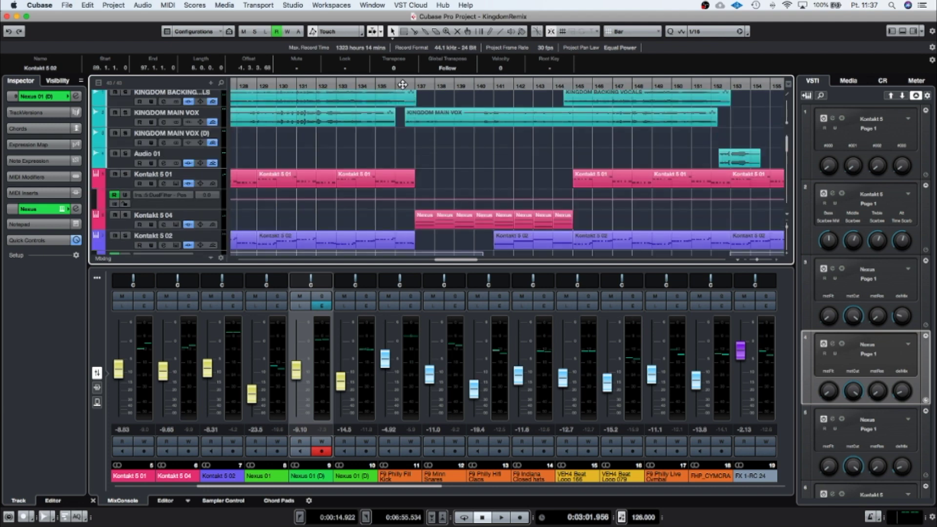
click(402, 84)
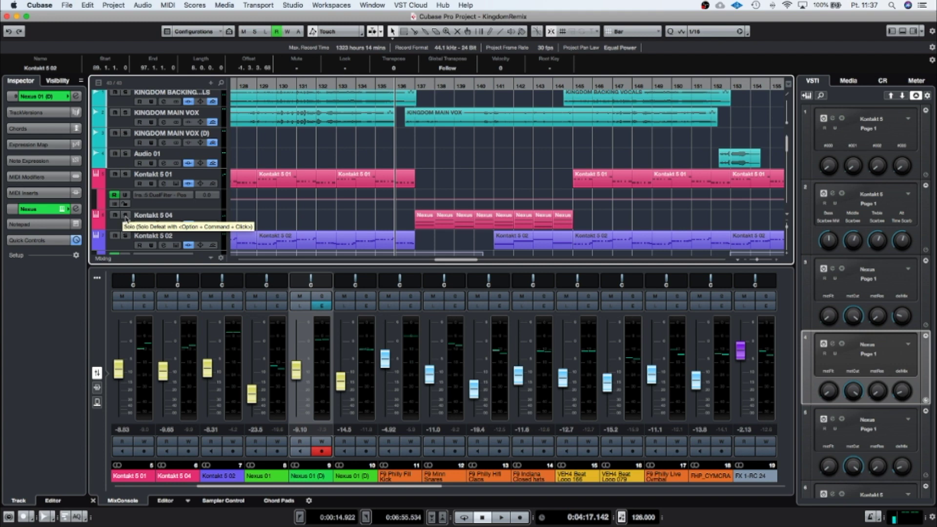
click(416, 85)
click(126, 216)
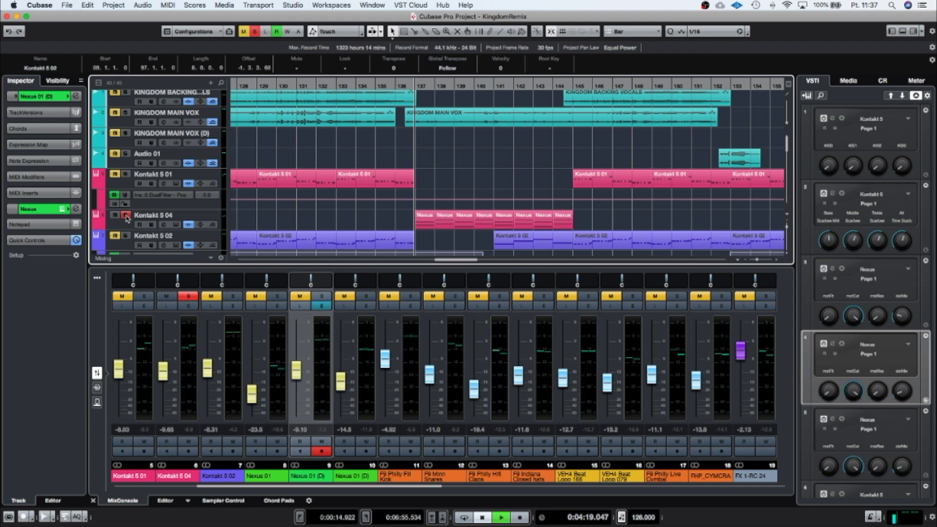
key(space)
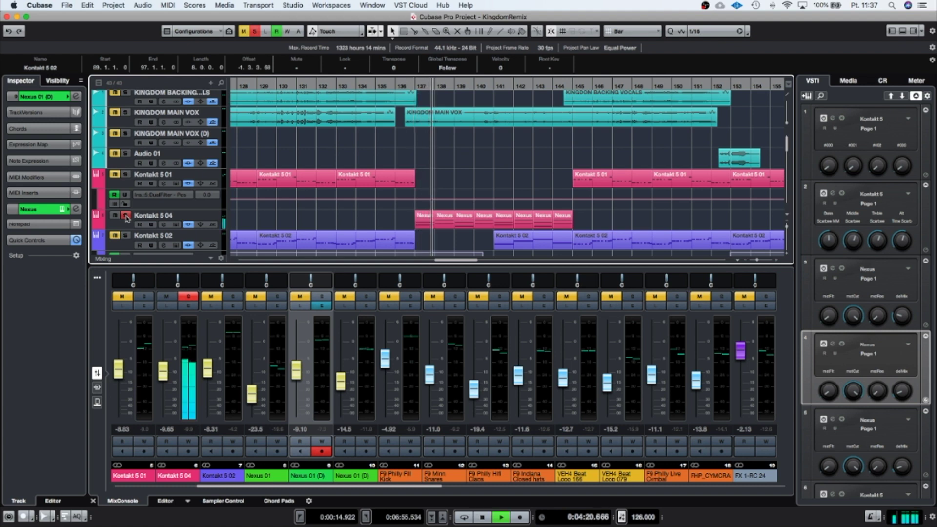
click(125, 226)
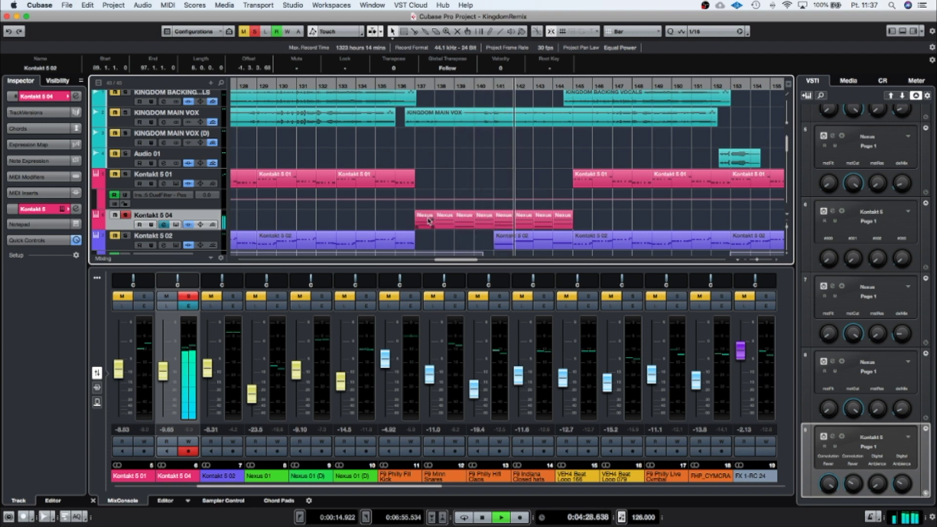
key(space)
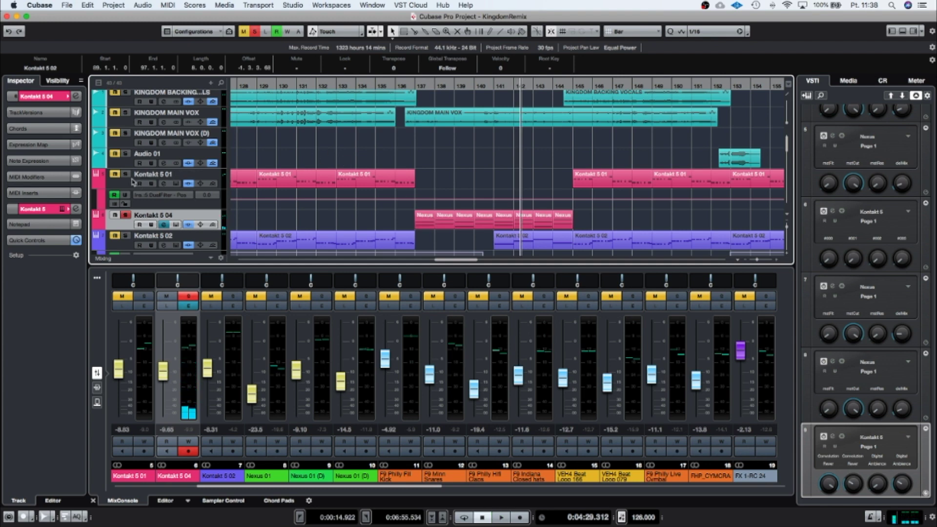
Step: Solo Kontakt 5 01 alongside Kontakt 5 04 and play the transition between them from bar 134
click(125, 173)
click(355, 83)
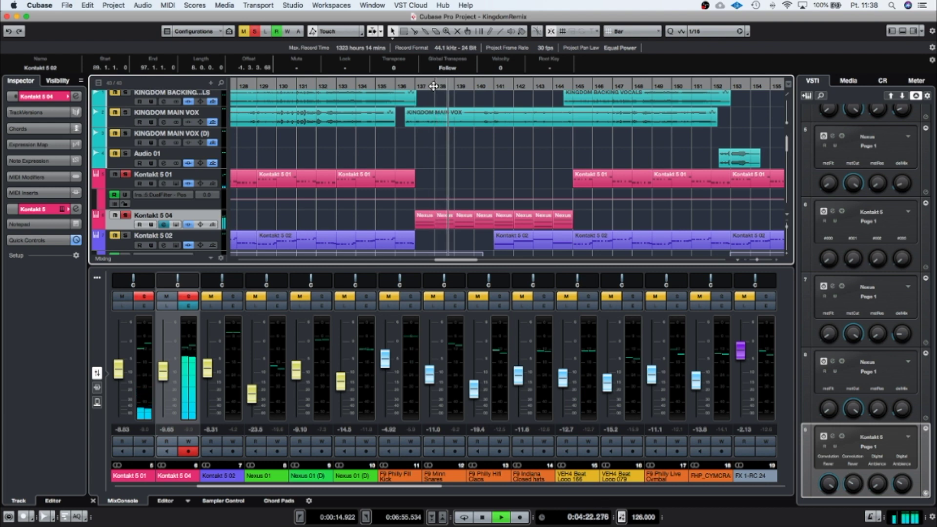
key(space)
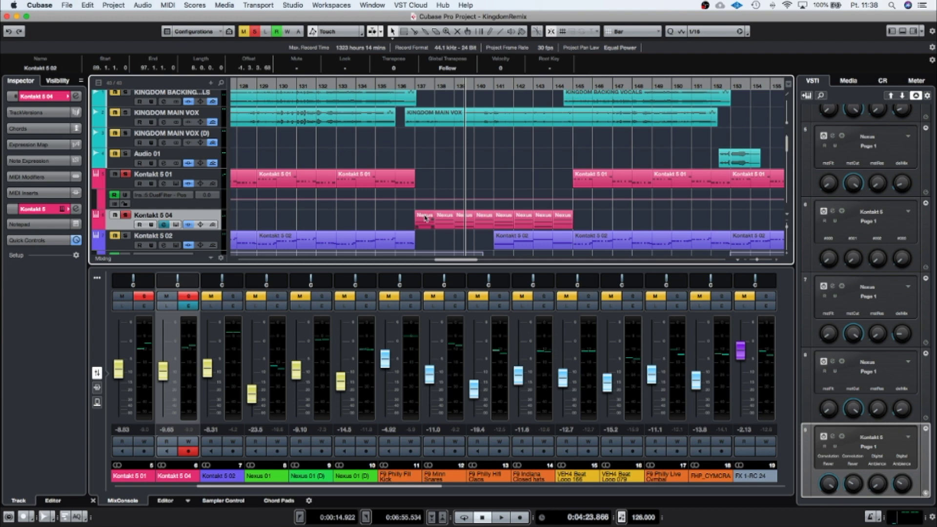
Step: Open the first Kontakt 5 04 clip at bar 137 in the Key Editor, examine its chord notes, and place the cursor just before it
double_click(425, 219)
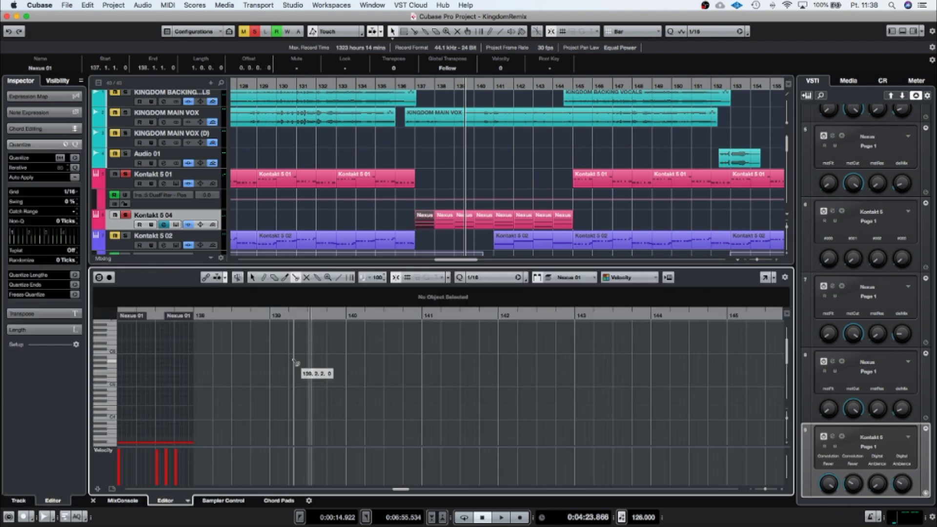
scroll(377, 367, left, 6)
scroll(376, 367, down, 5)
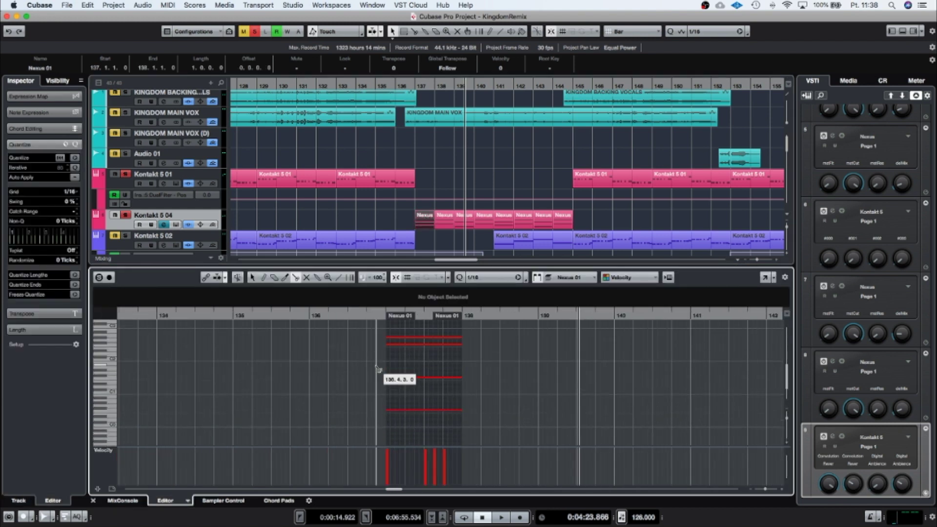
key(1)
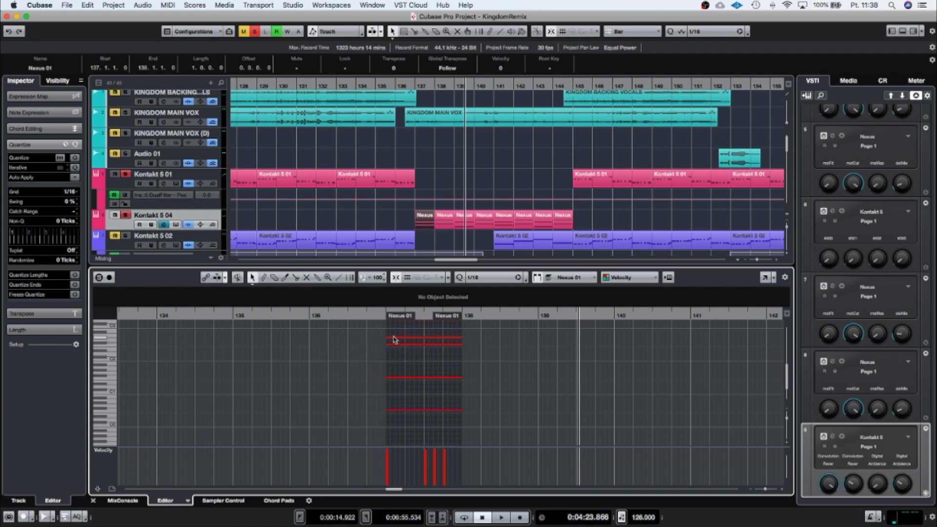
click(381, 315)
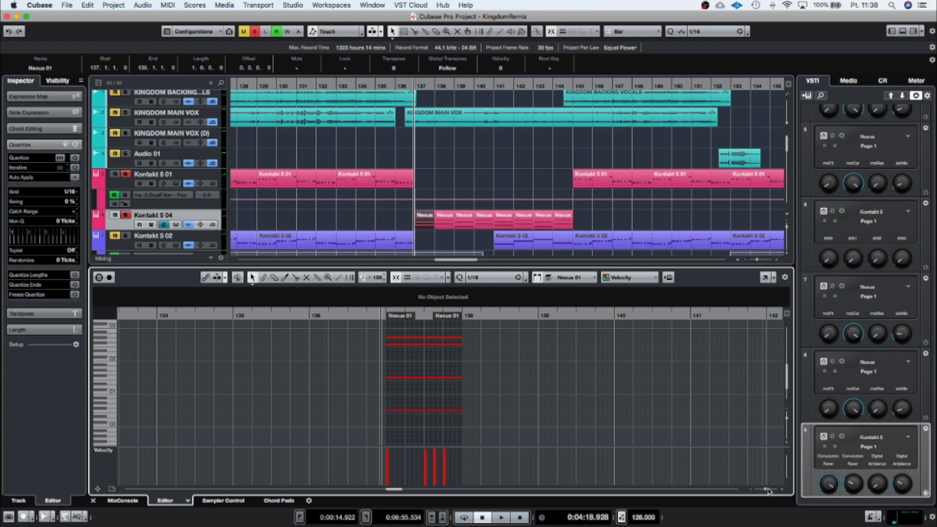
drag(767, 490, 770, 489)
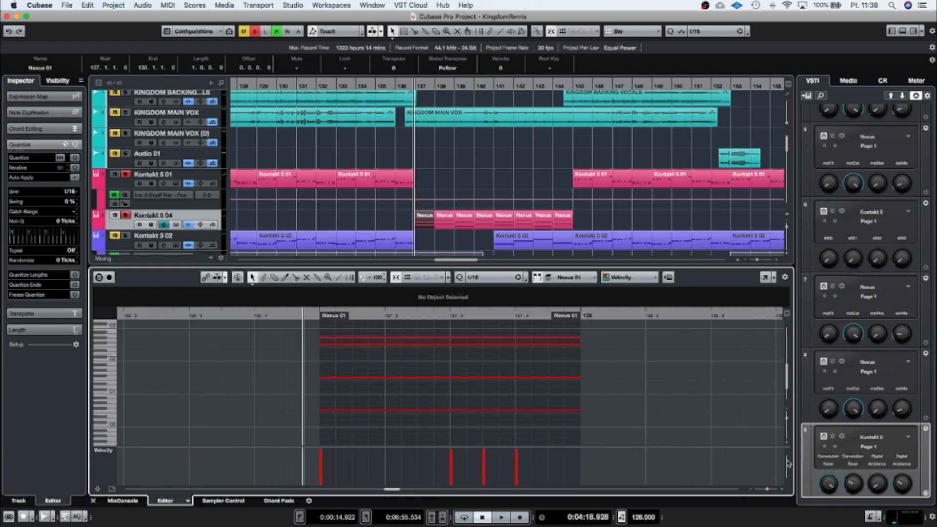
scroll(787, 421, up, 1)
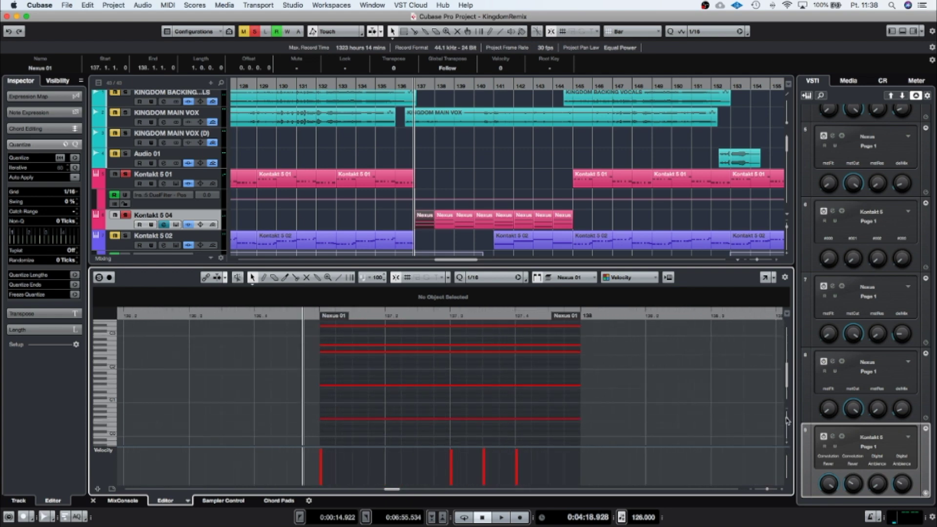
drag(786, 419, 787, 420)
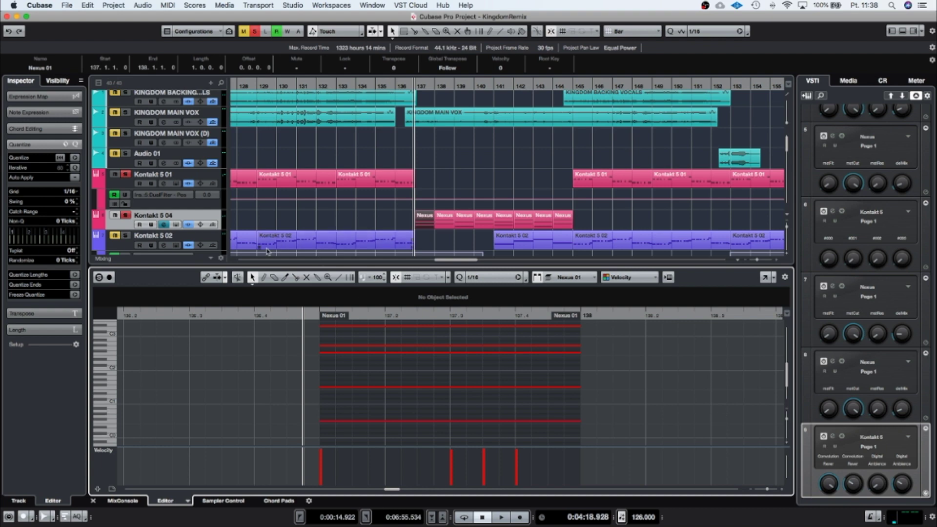
Step: Activate the Split tool in the Key Editor and listen to the clip's chord from just before bar 137
click(296, 278)
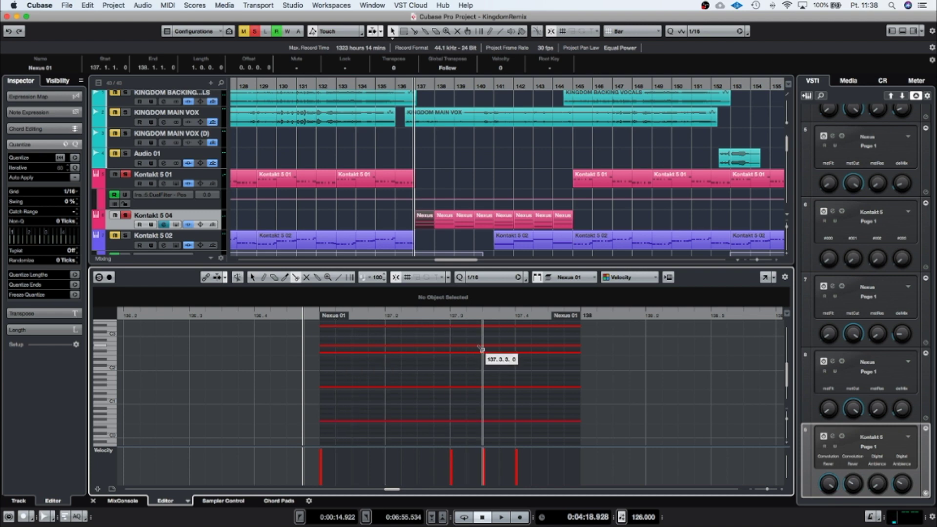
key(space)
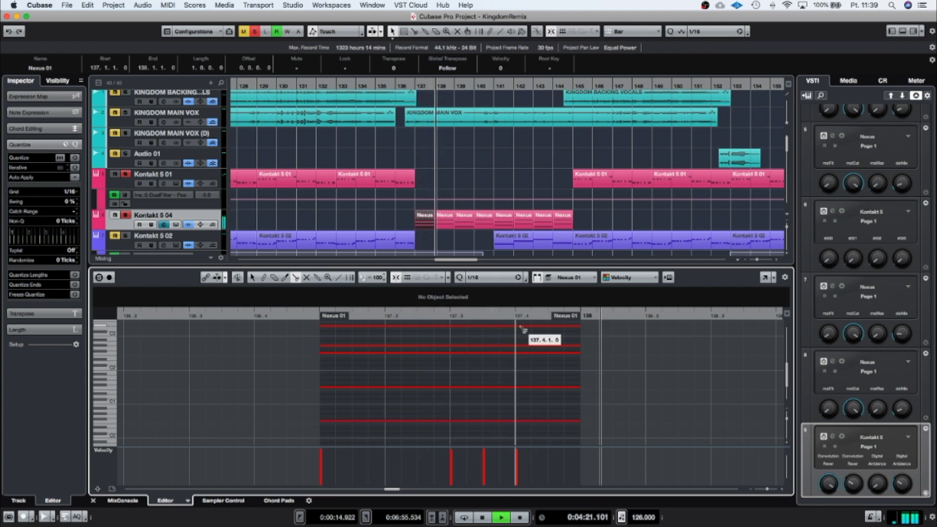
key(space)
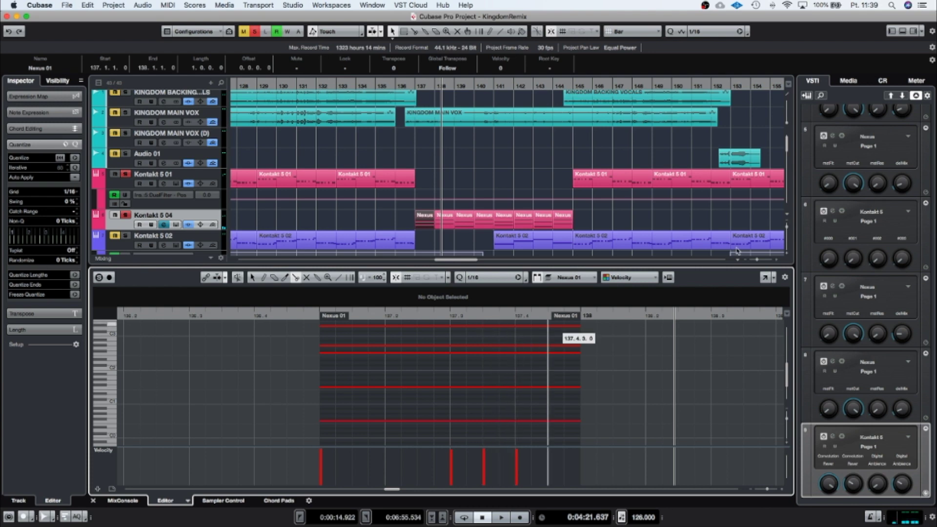
Step: Close the Key Editor, bring the Nexus 02 and Kontakt 5 03 tracks into view, and deactivate all solo states
click(903, 31)
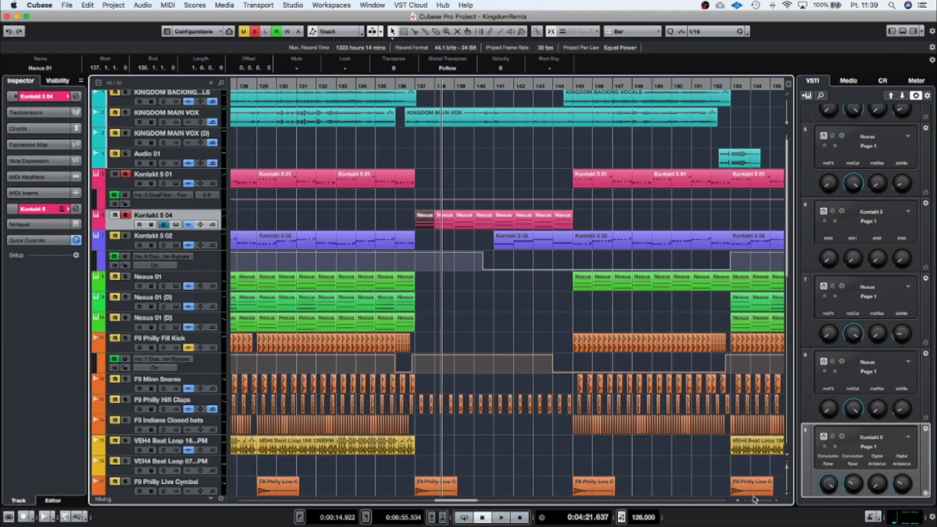
drag(758, 500, 757, 500)
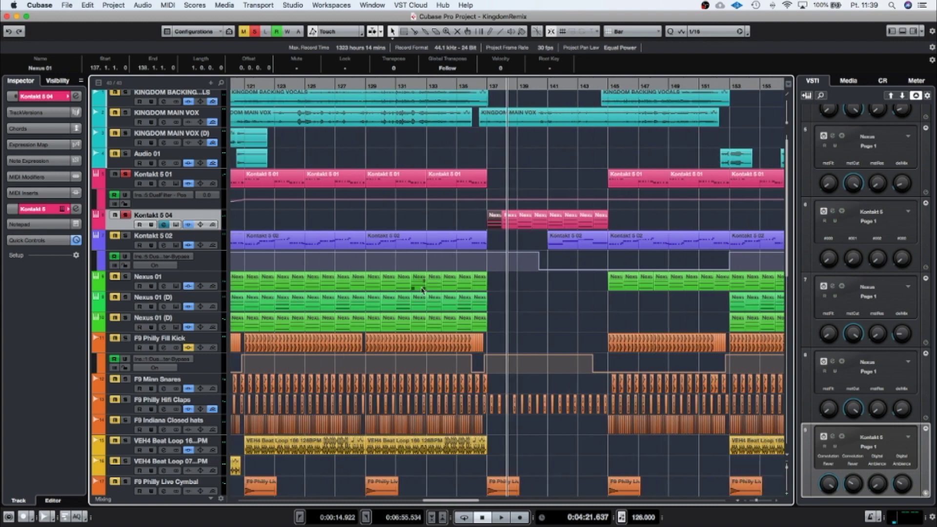
scroll(423, 291, right, 5)
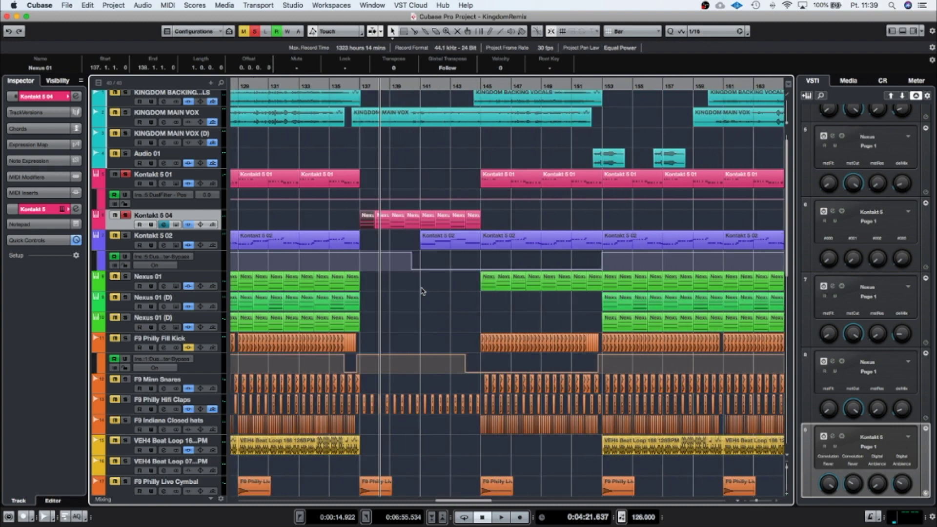
scroll(422, 291, down, 10)
scroll(423, 292, left, 10)
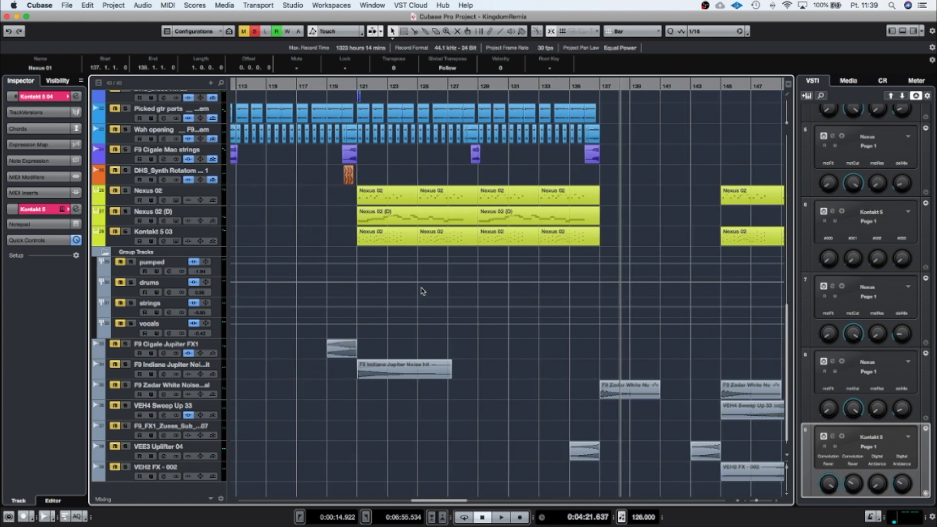
click(256, 32)
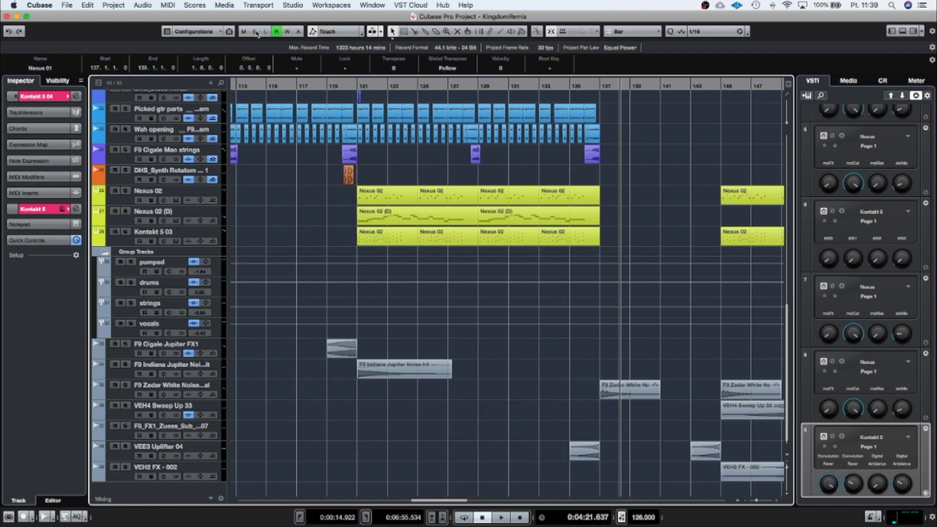
Step: Solo the Nexus 02, Nexus 02 (D) and Kontakt 5 03 tracks and play them together from bar 121
click(354, 85)
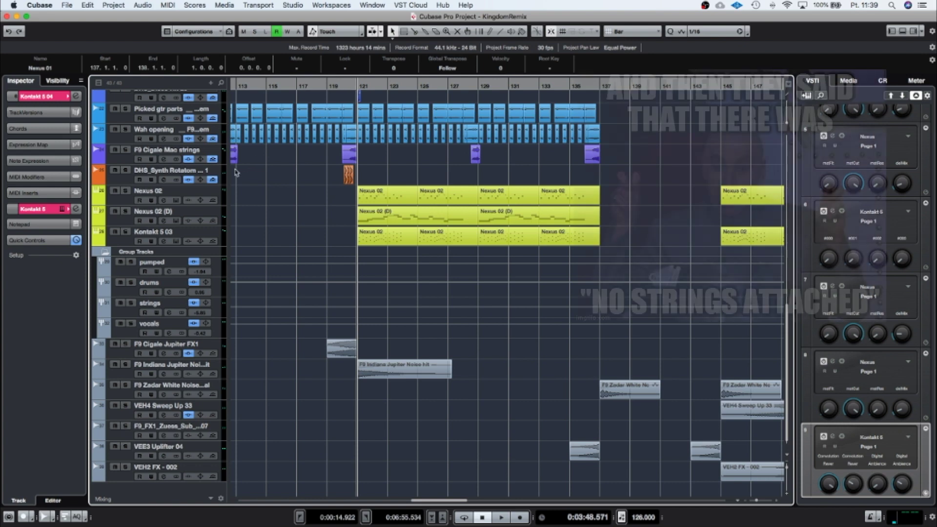
click(125, 191)
click(126, 211)
click(126, 231)
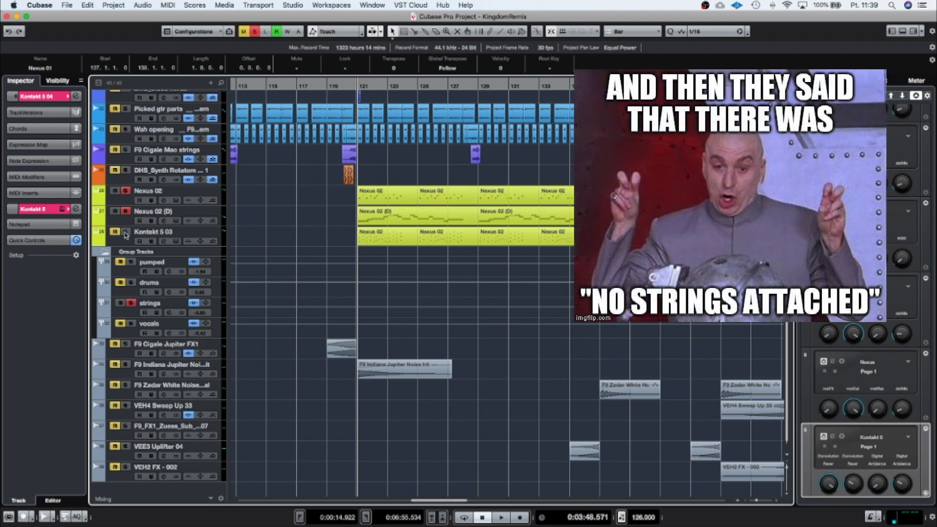
key(space)
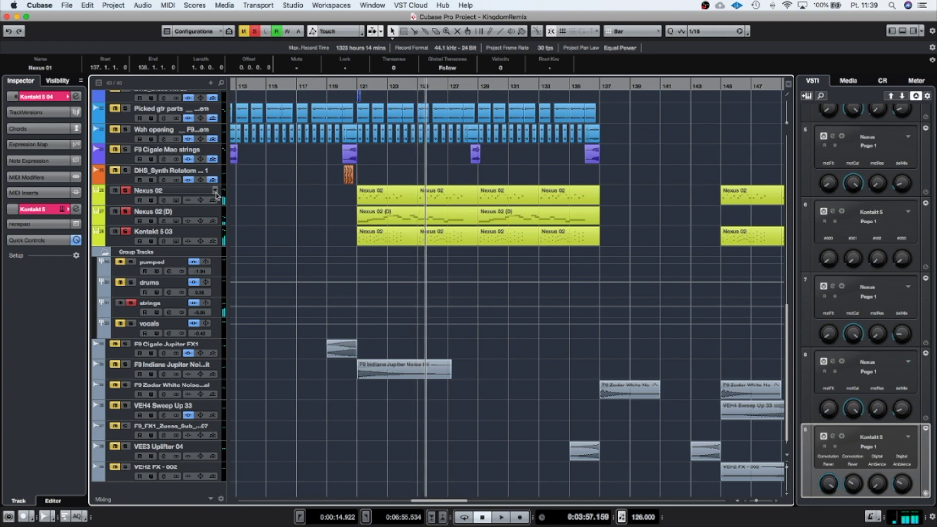
Step: Leave only Kontakt 5 03 soloed, select the track, and open its Kontakt 5 instrument
click(126, 191)
click(125, 212)
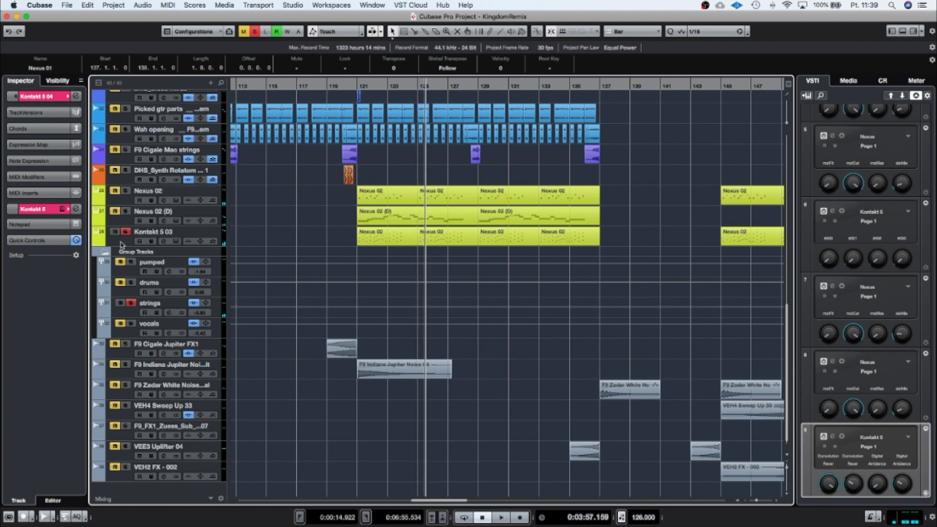
click(124, 244)
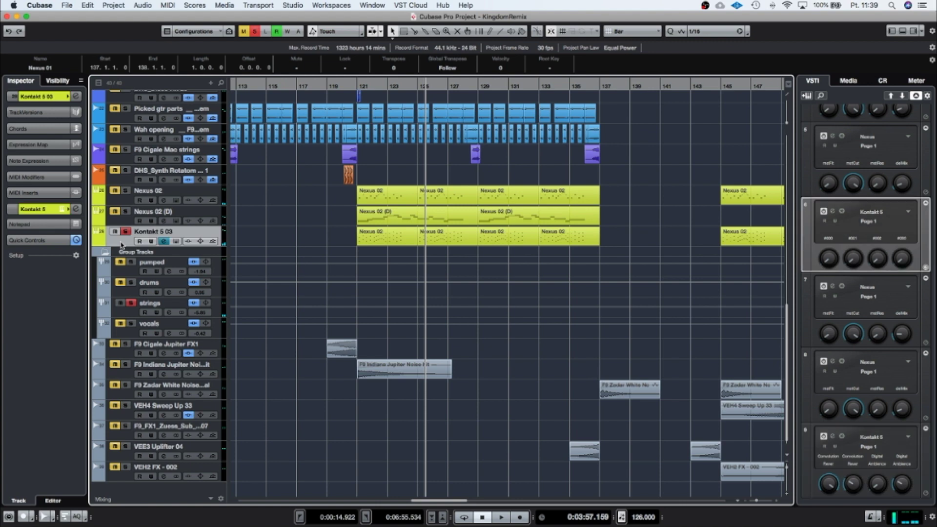
click(832, 212)
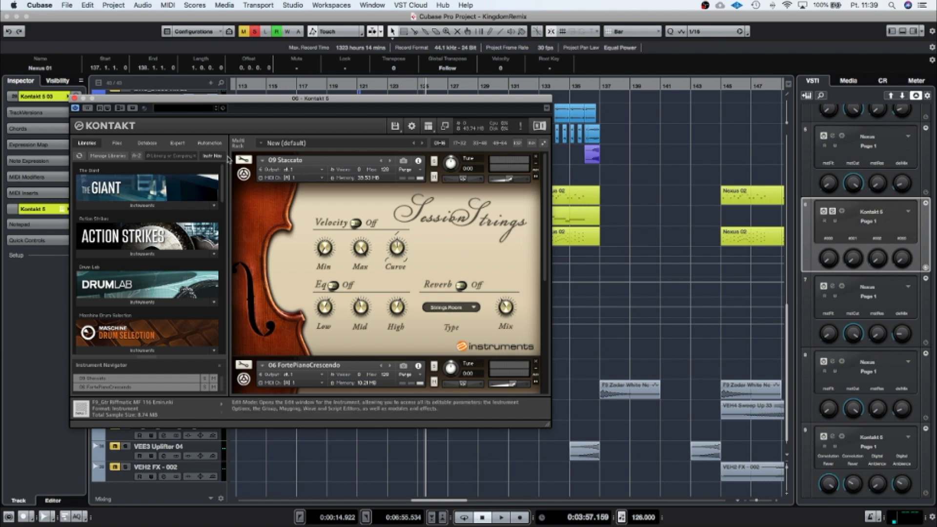
Step: Play the soloed Kontakt 5 03 track from bar 121, unsolo it, and close its instrument window
drag(161, 98, 532, 104)
click(357, 86)
key(space)
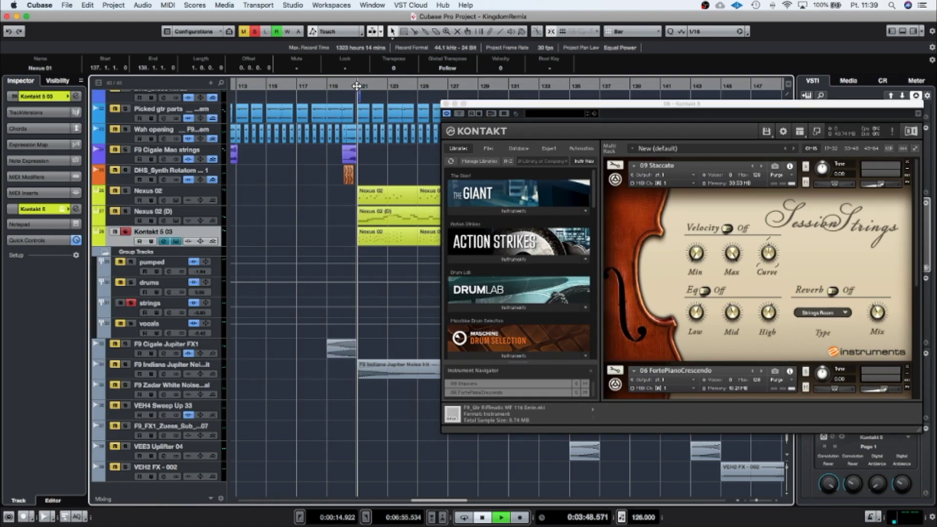
key(space)
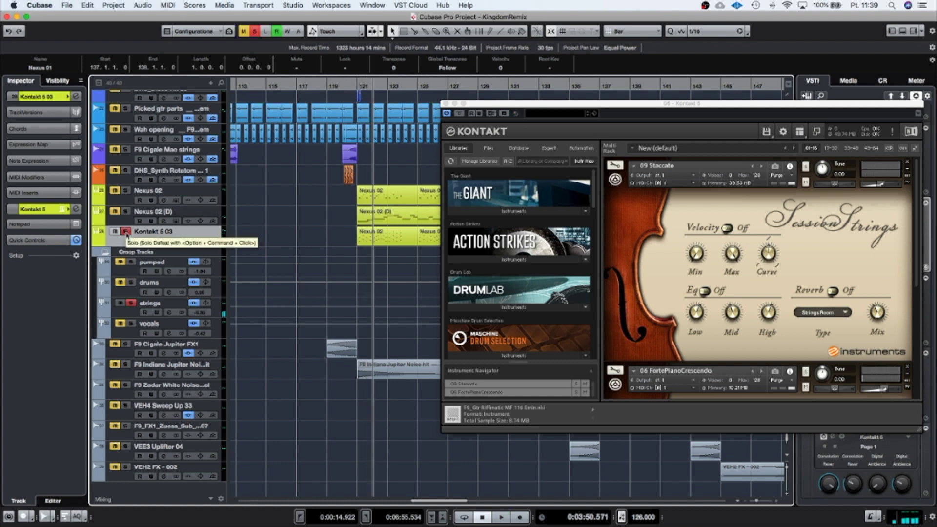
click(126, 233)
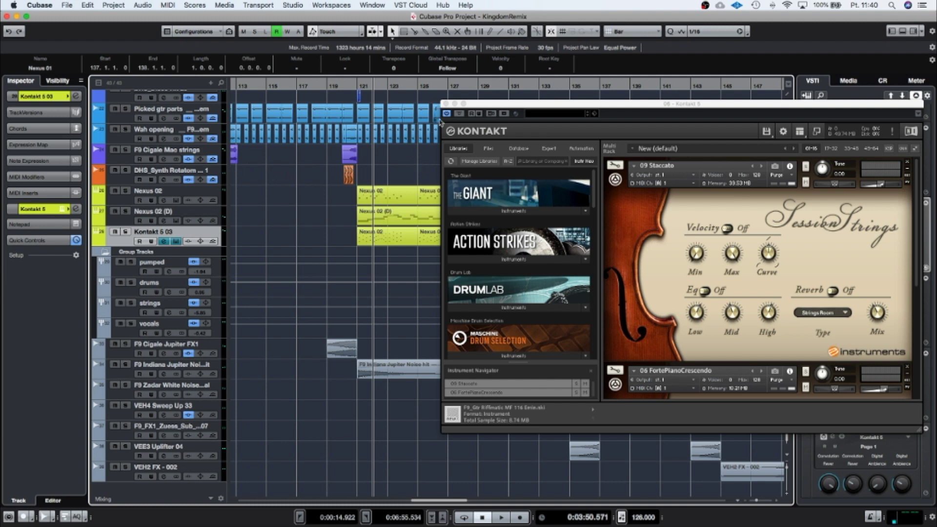
click(445, 104)
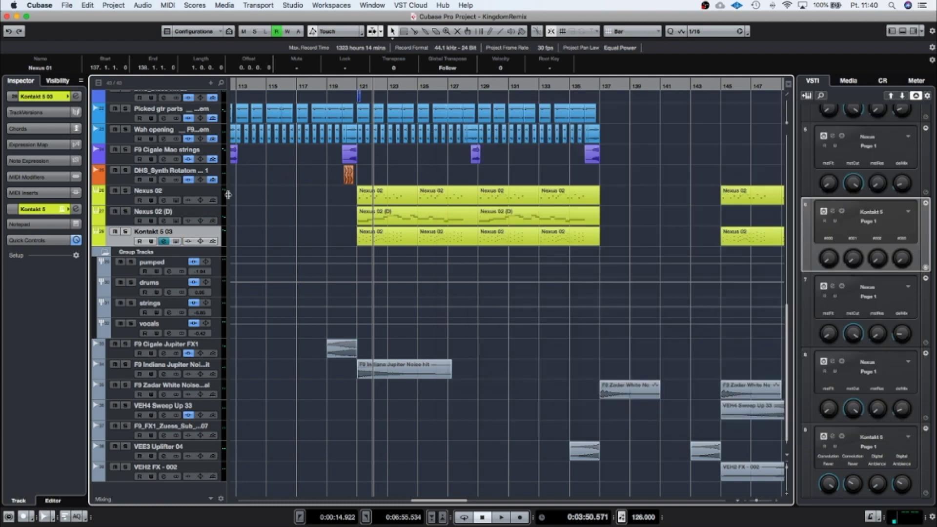
Step: Open the Nexus instrument of the Nexus 02 track and play the track soloed from bar 121
click(123, 202)
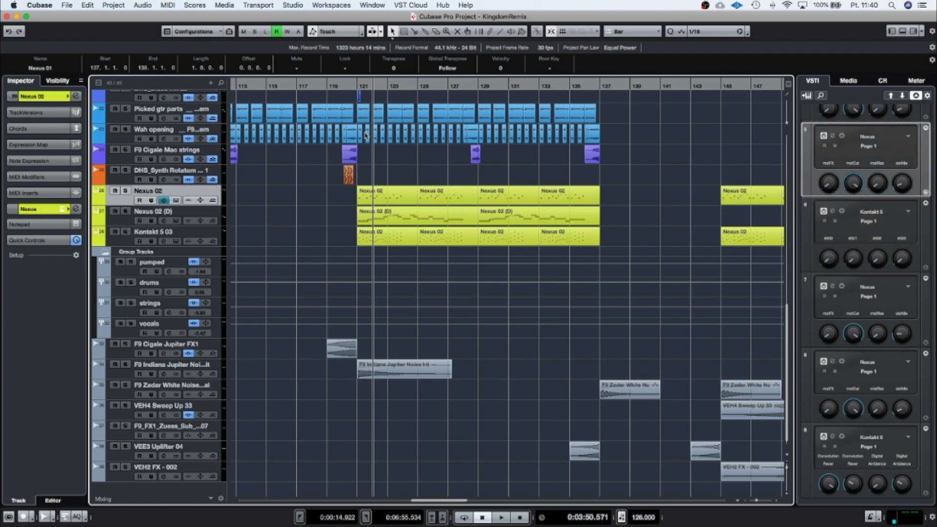
click(360, 84)
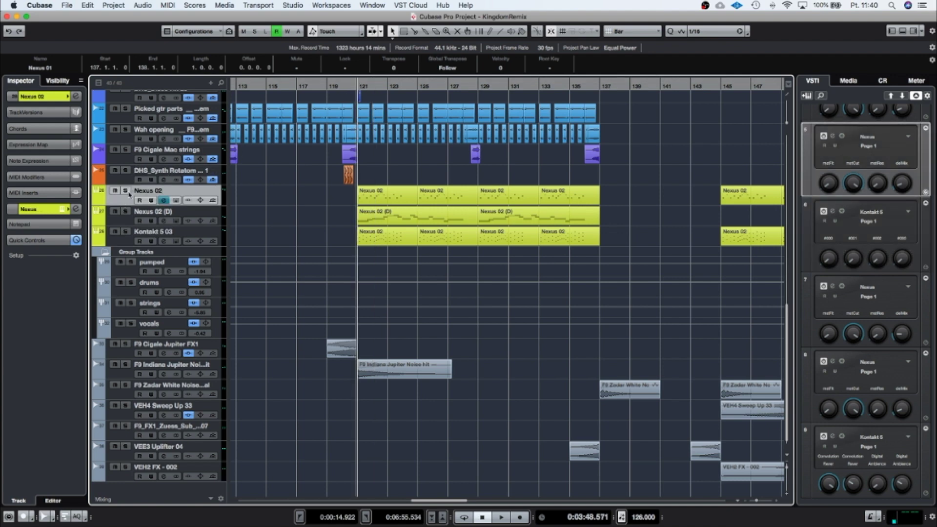
click(832, 135)
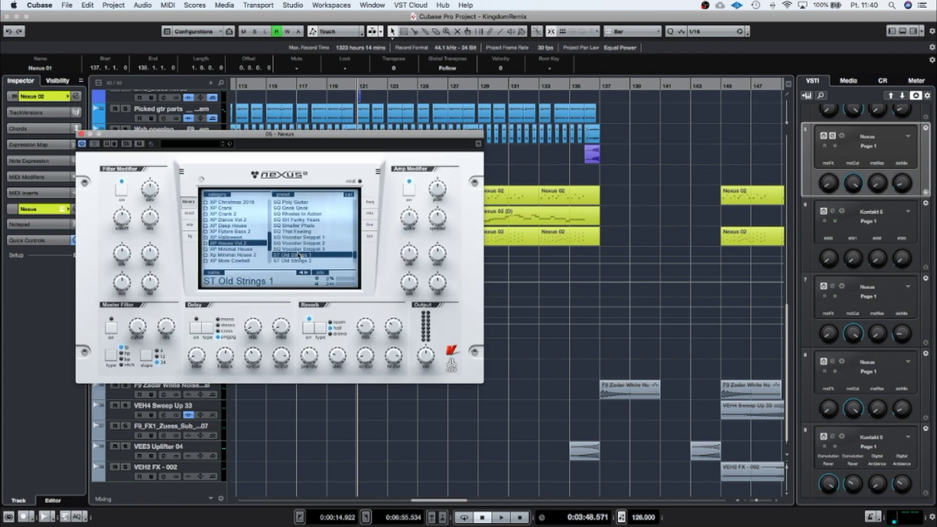
drag(336, 137, 713, 136)
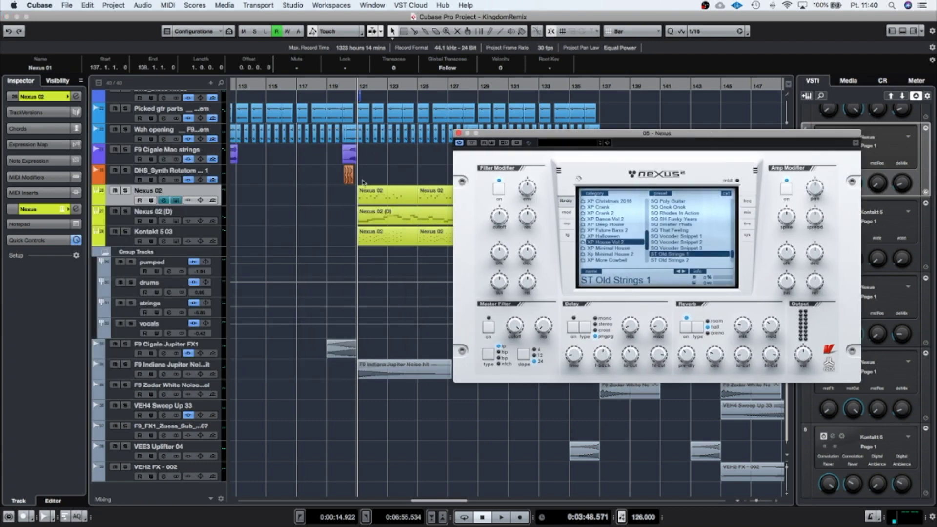
click(126, 190)
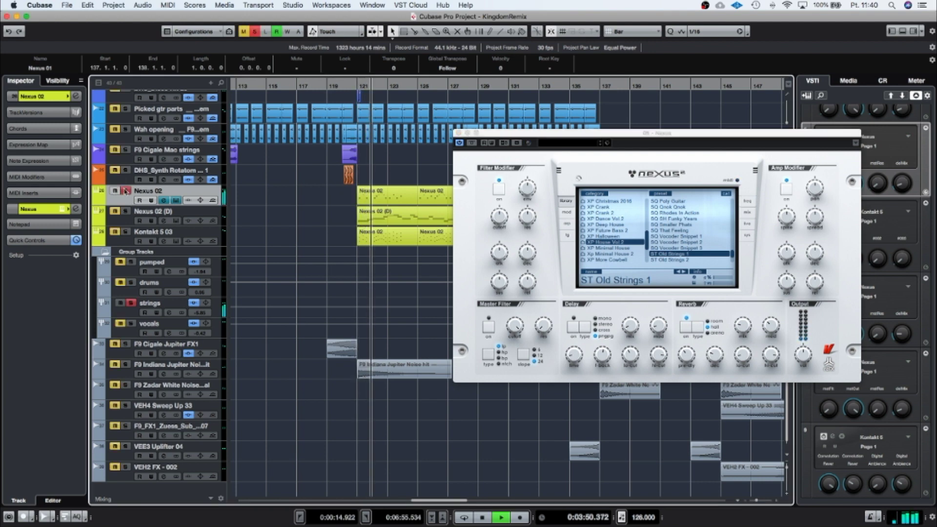
key(space)
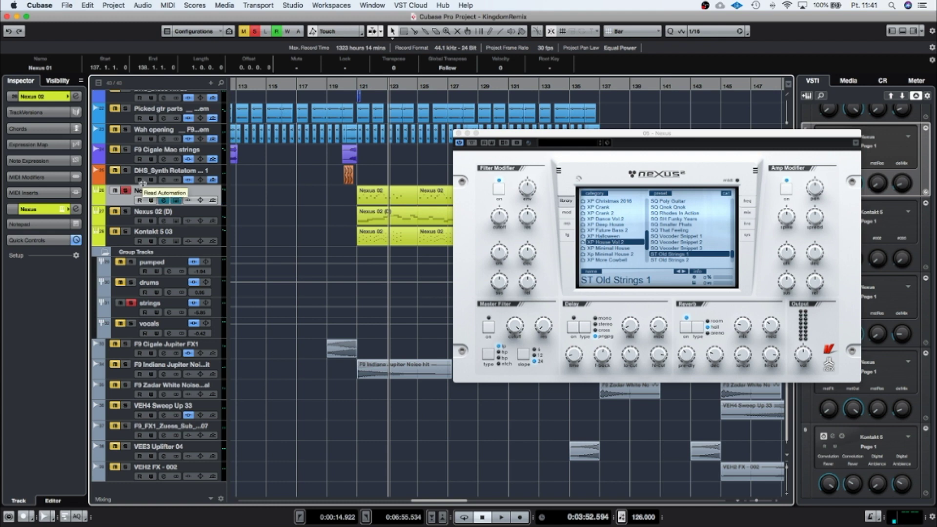
Step: Switch the solo to Nexus 02 (D), play it from bar 121, unsolo it, and close the Nexus window
click(126, 210)
click(126, 191)
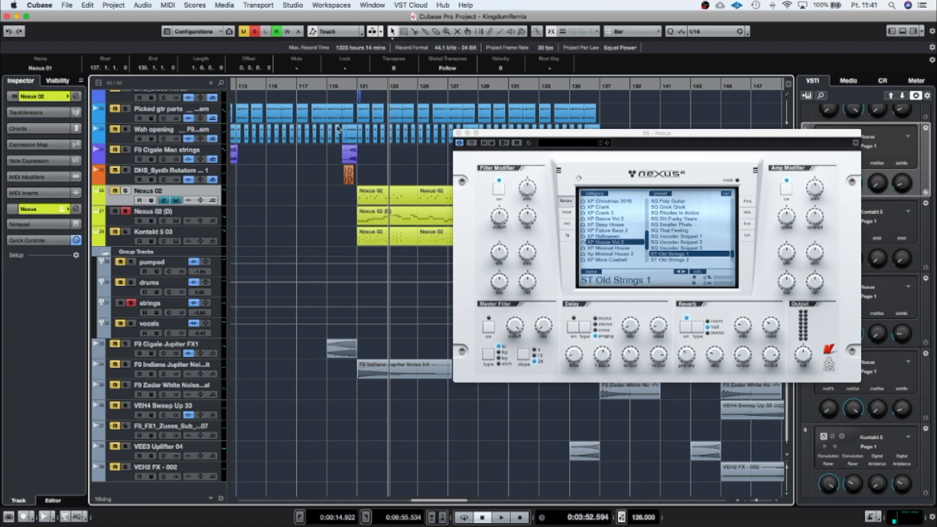
click(355, 85)
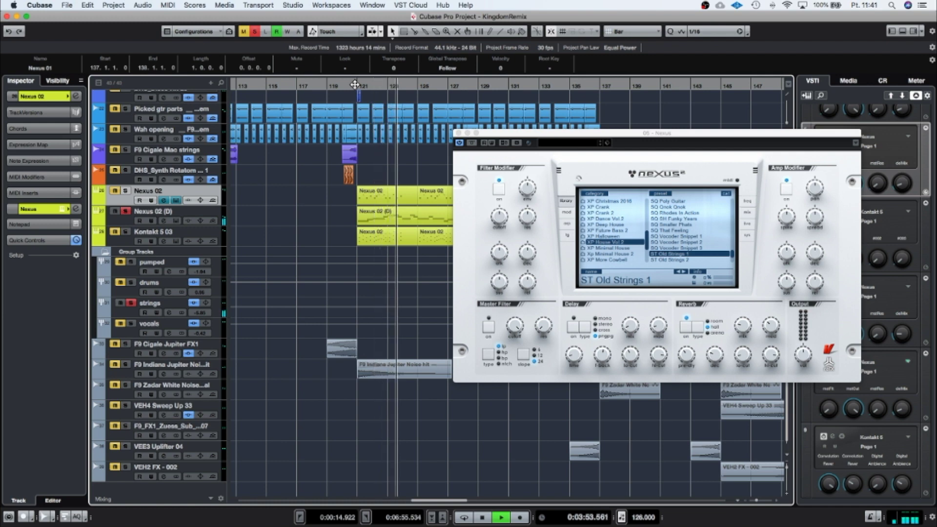
key(space)
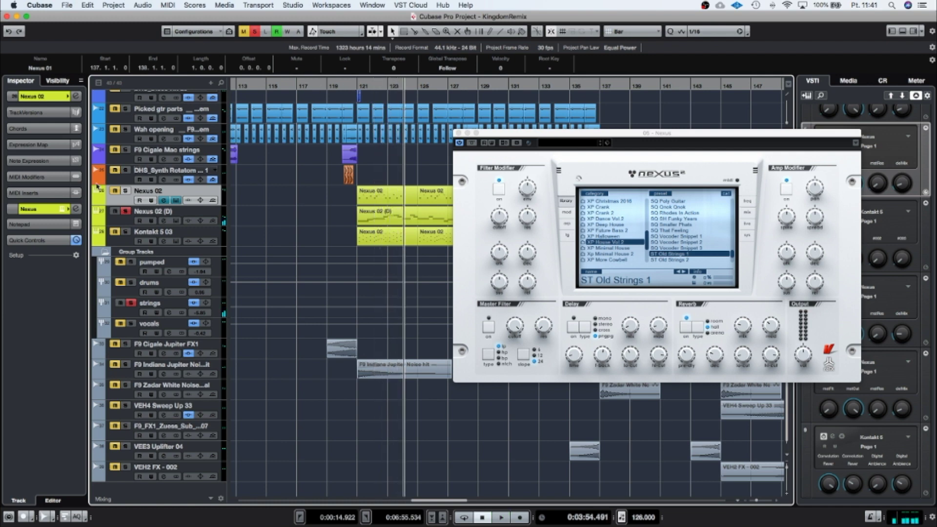
click(126, 212)
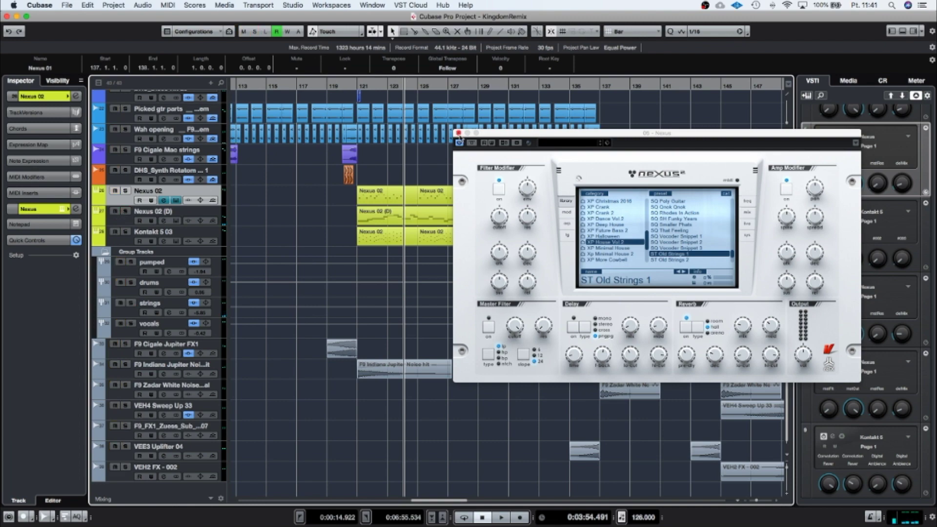
click(458, 133)
Step: Solo the Picked gtr parts and Wah opening tracks and play both guitar parts from bar 121
drag(758, 502, 760, 502)
scroll(440, 351, up, 4)
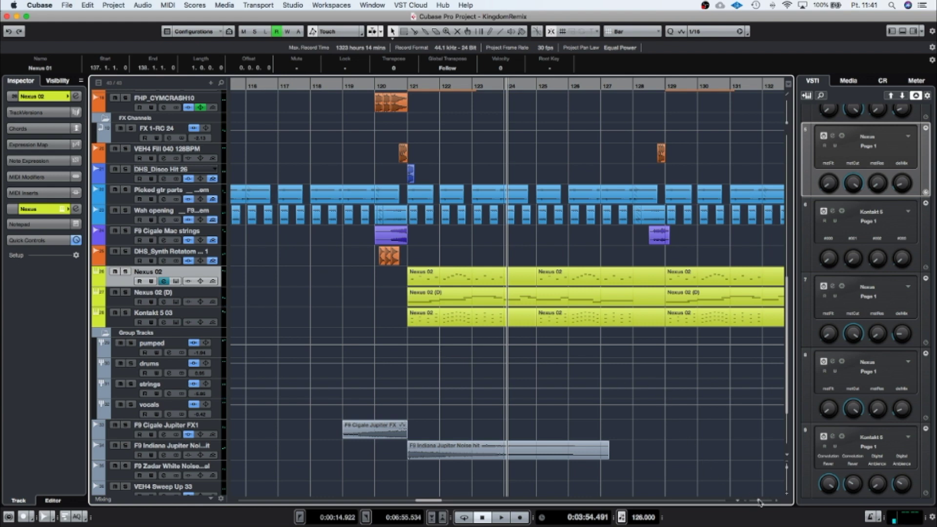
drag(758, 501, 760, 503)
click(368, 227)
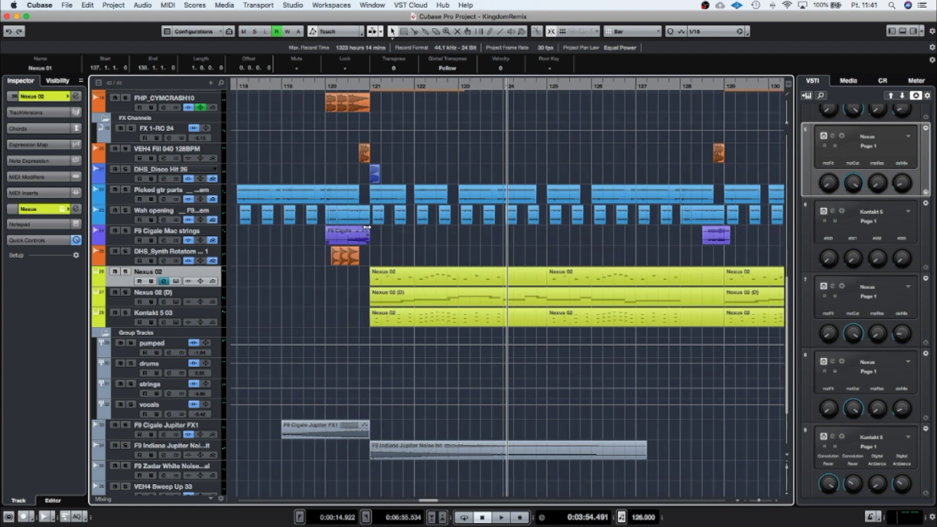
click(125, 190)
click(126, 211)
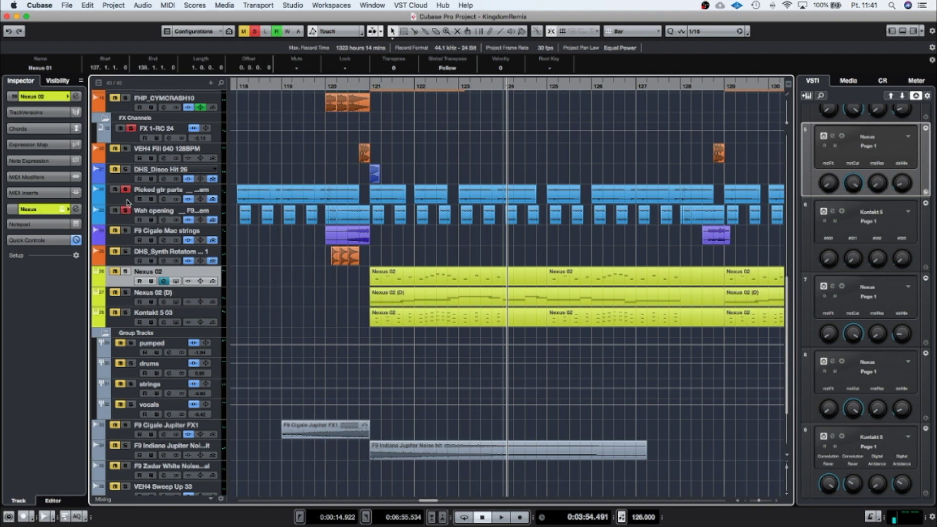
click(129, 201)
click(370, 85)
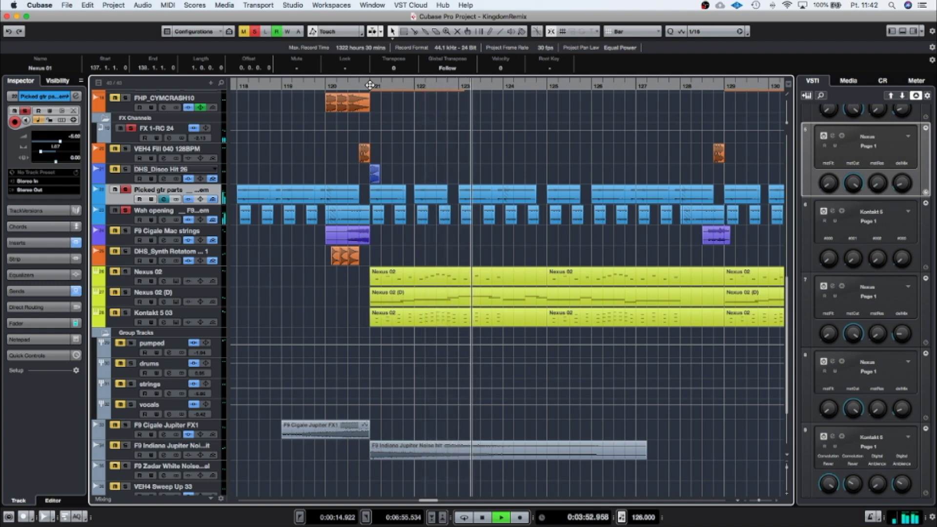
key(space)
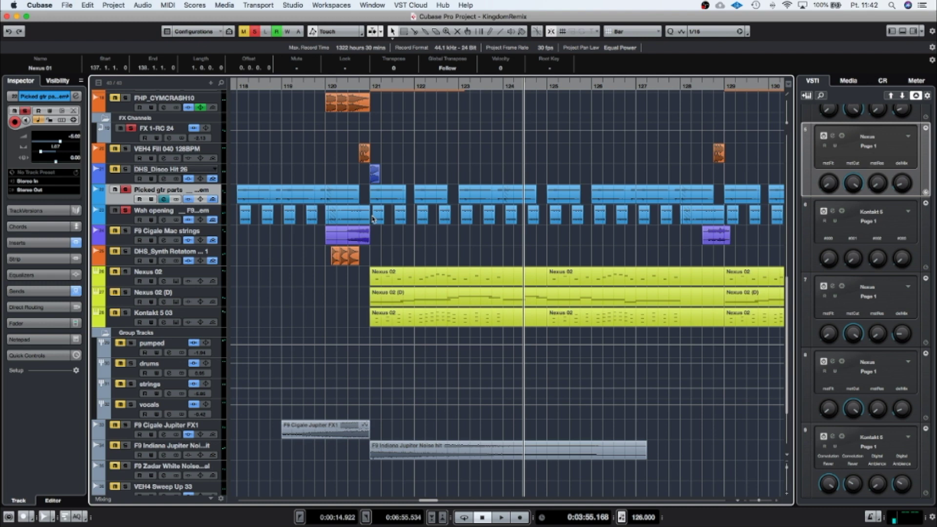
Step: Play the Picked gtr parts track from bar 121 with only that track soloed
scroll(372, 218, left, 3)
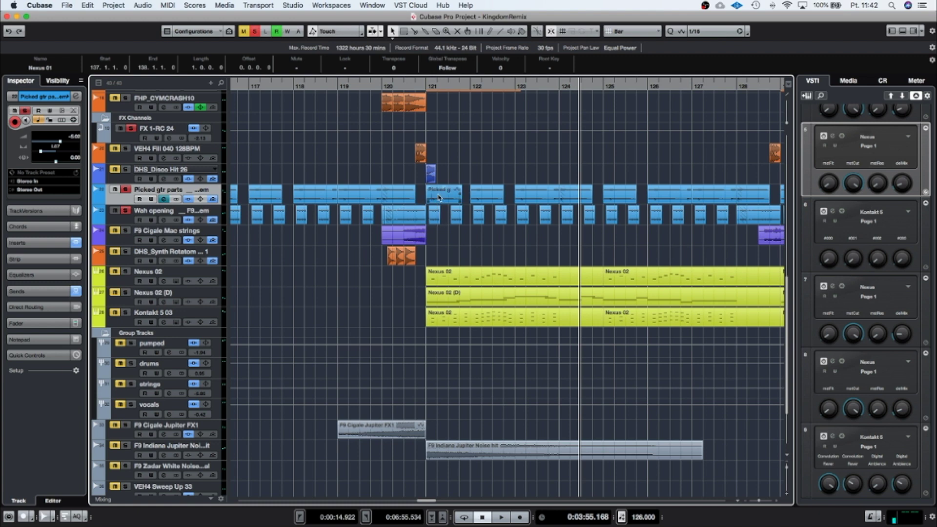
click(425, 87)
key(space)
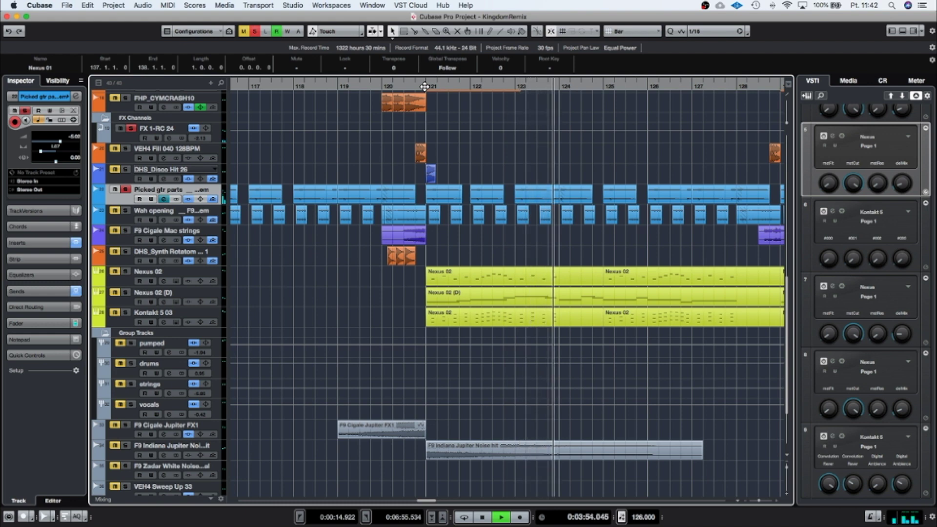
key(space)
Step: Listen to the Wah opening track soloed alone, solo Picked gtr parts alongside it again, and select Wah opening
click(126, 210)
click(126, 189)
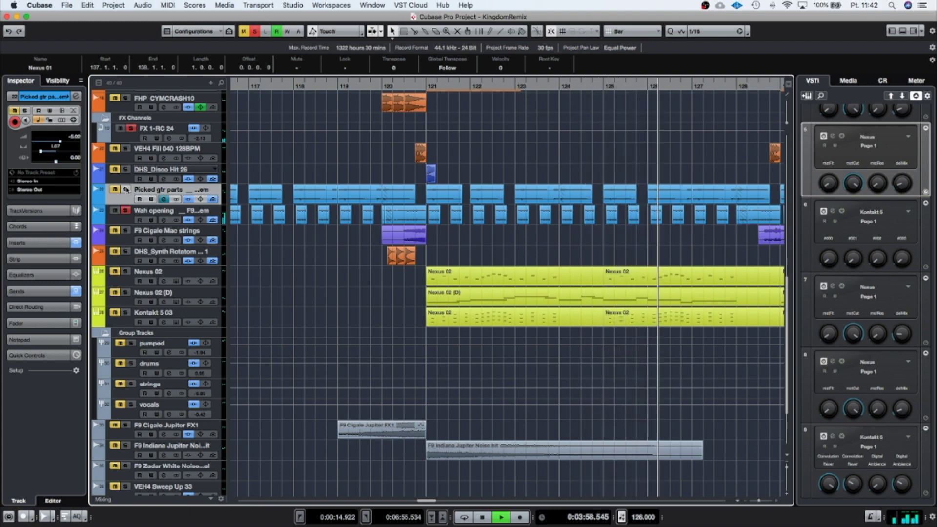
key(space)
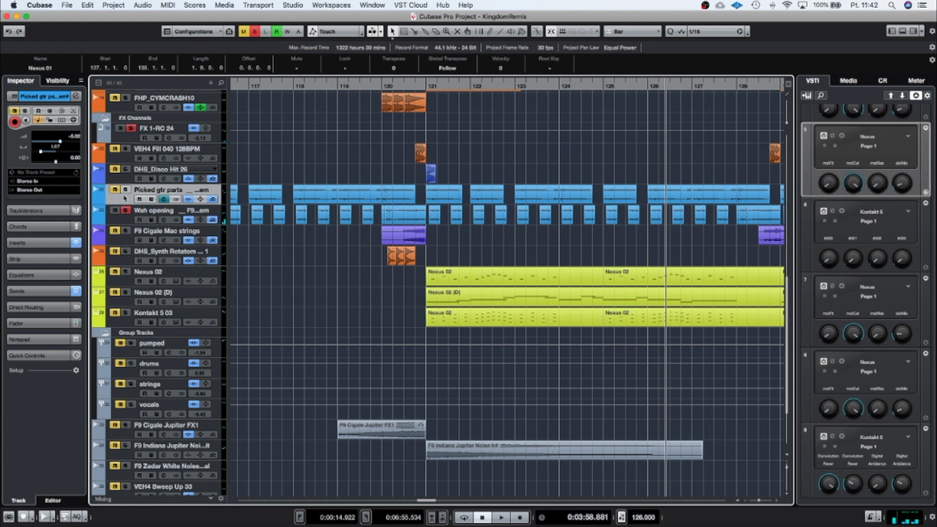
click(125, 190)
click(127, 223)
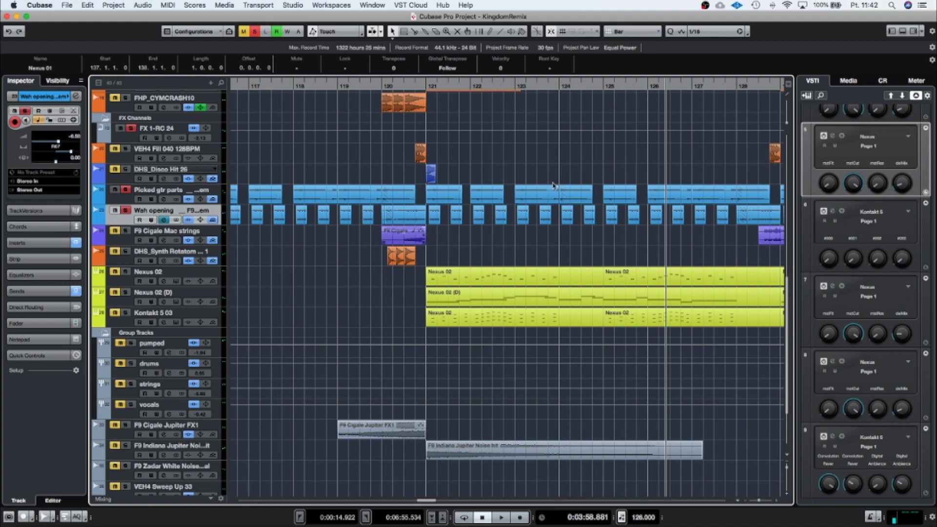
Step: Deactivate all solos and examine the arrangement of the full track list around bars 63 to 95
click(253, 32)
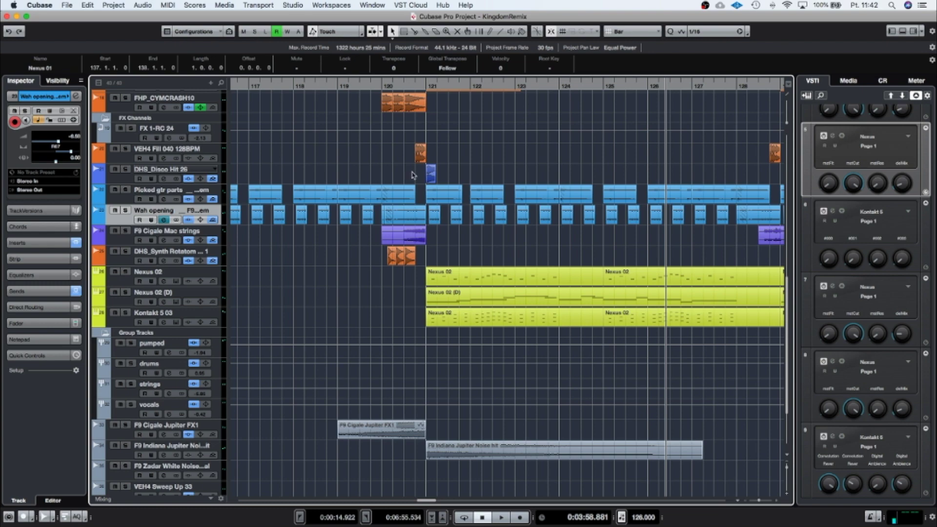
click(760, 500)
drag(788, 467, 789, 467)
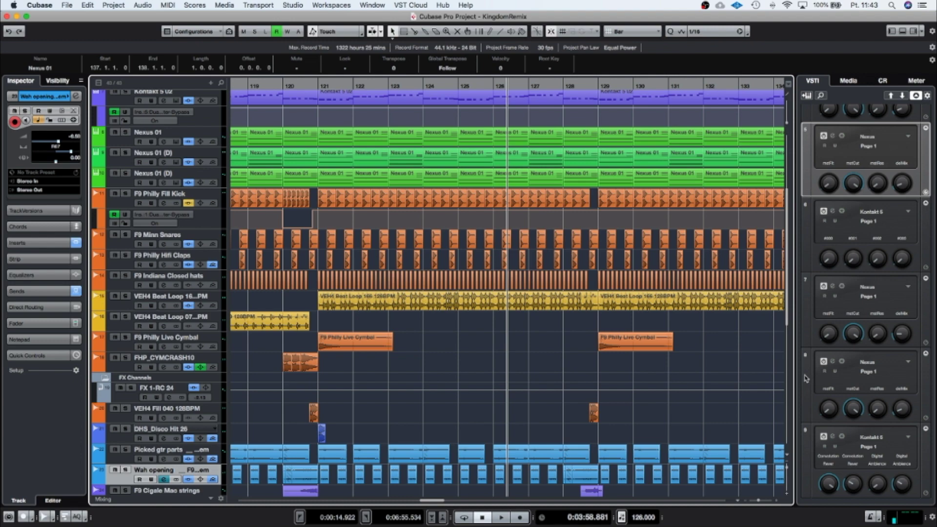
click(788, 470)
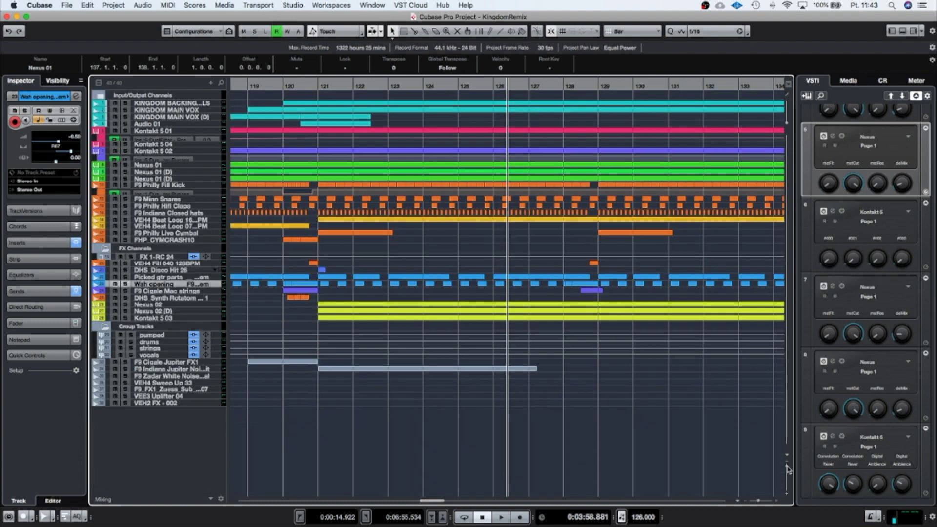
click(760, 500)
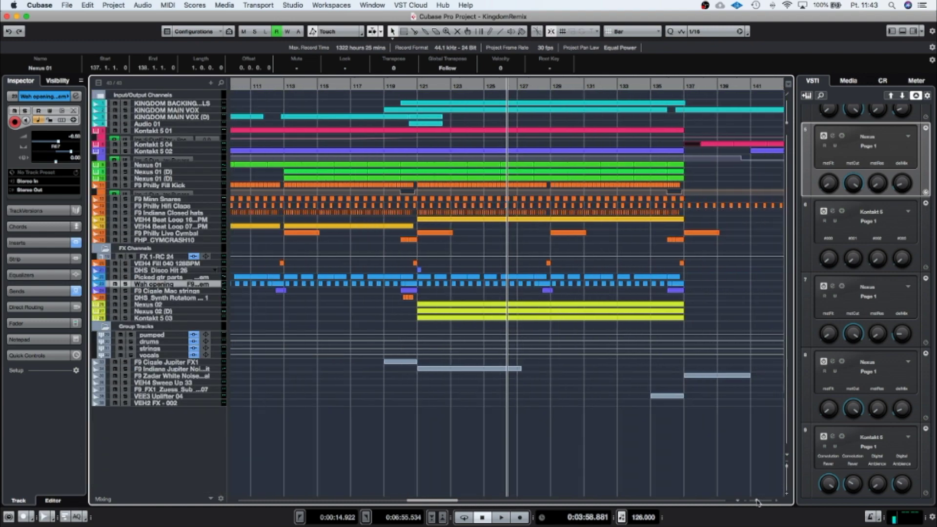
scroll(518, 323, left, 10)
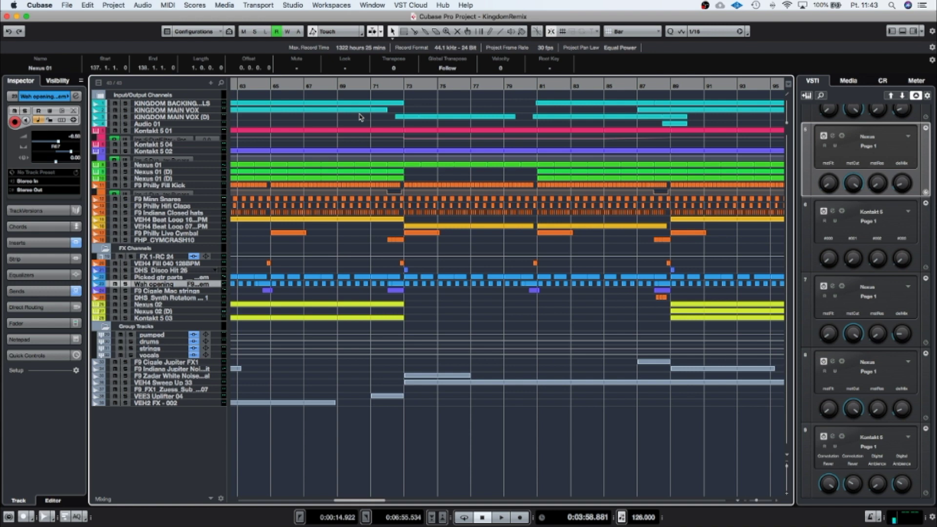
click(788, 467)
scroll(506, 316, up, 5)
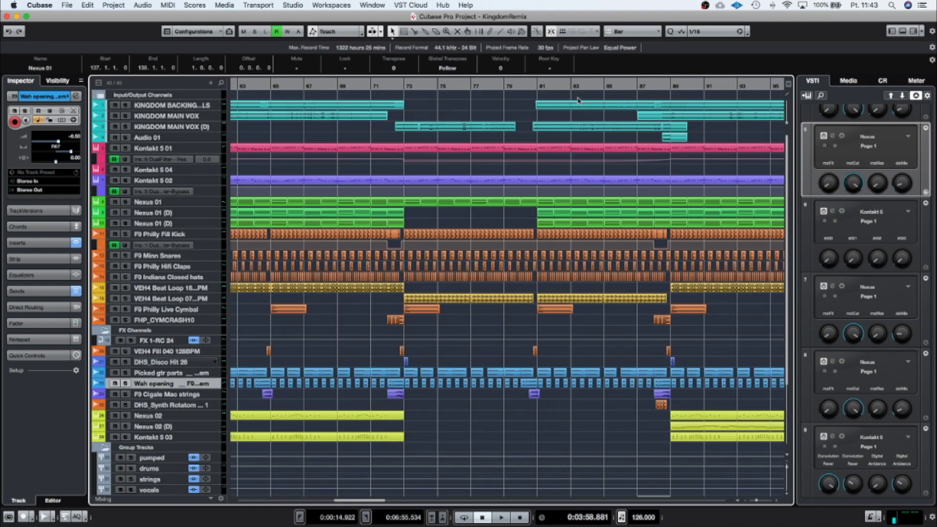
Step: Listen to Kontakt 5 01 soloed with its filter automation from bar 81 and again from bar 85, and unsolo it
click(538, 87)
click(126, 148)
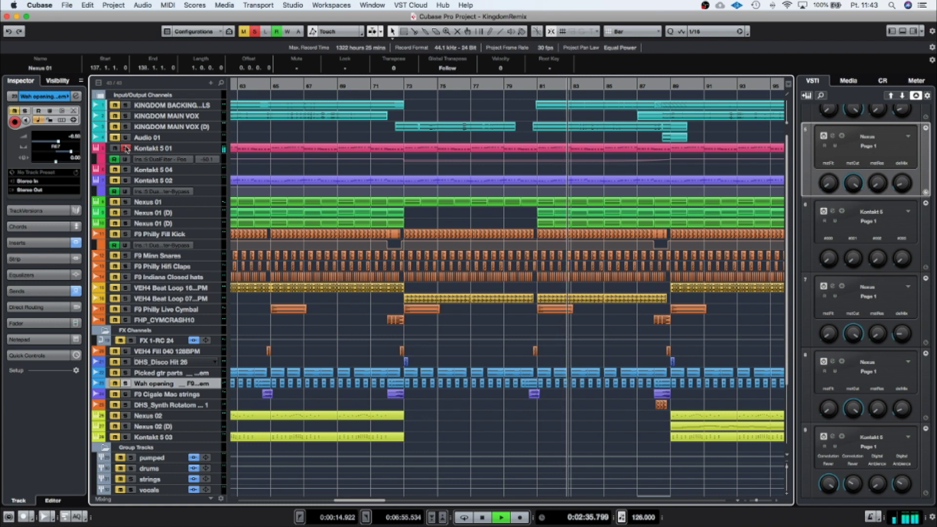
key(space)
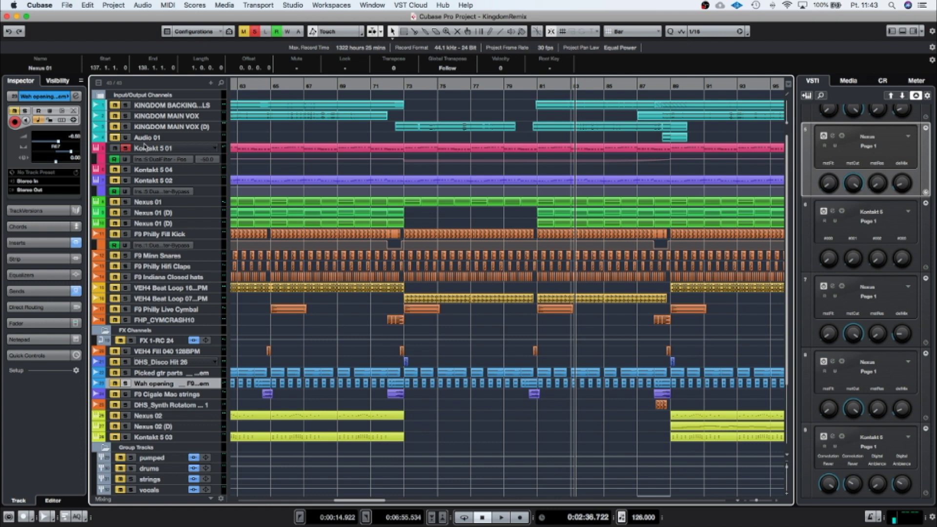
click(604, 84)
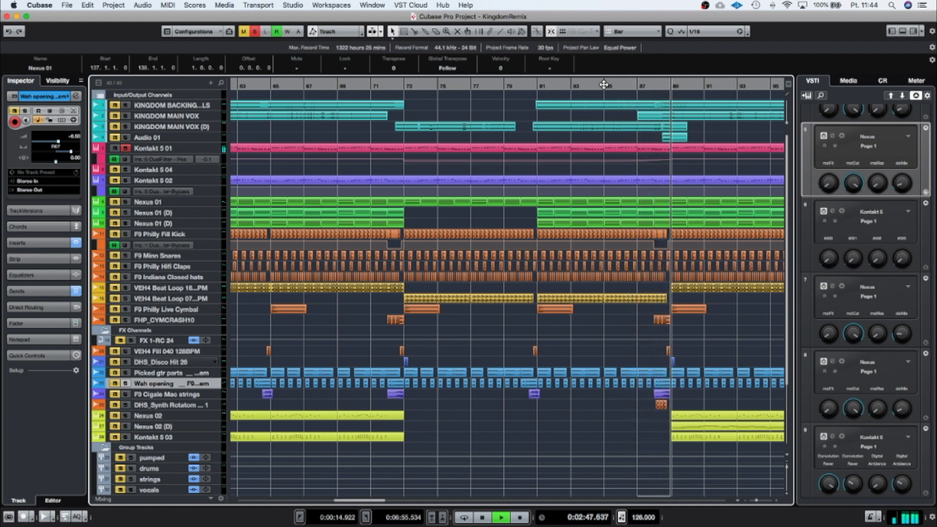
key(space)
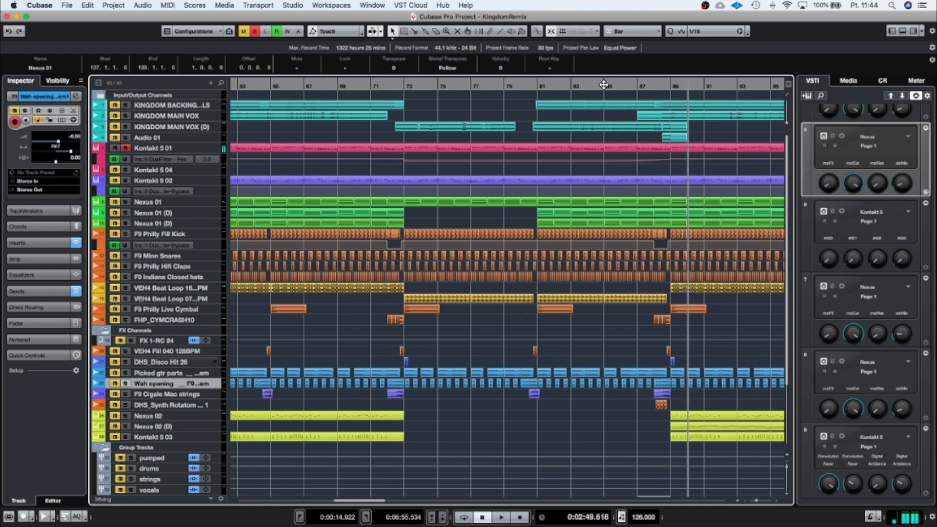
click(125, 149)
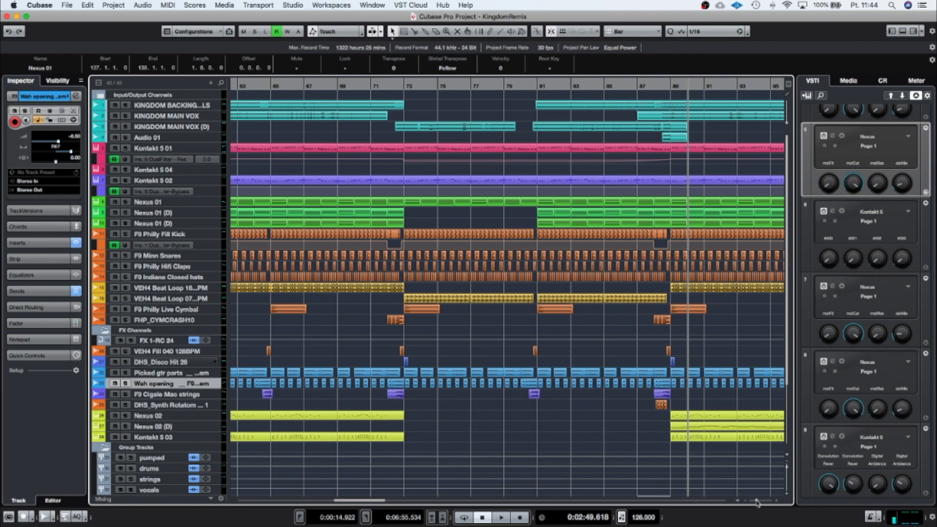
Step: Examine the wider song arrangement of all tracks from about bar 17 to bar 153
drag(756, 503, 755, 503)
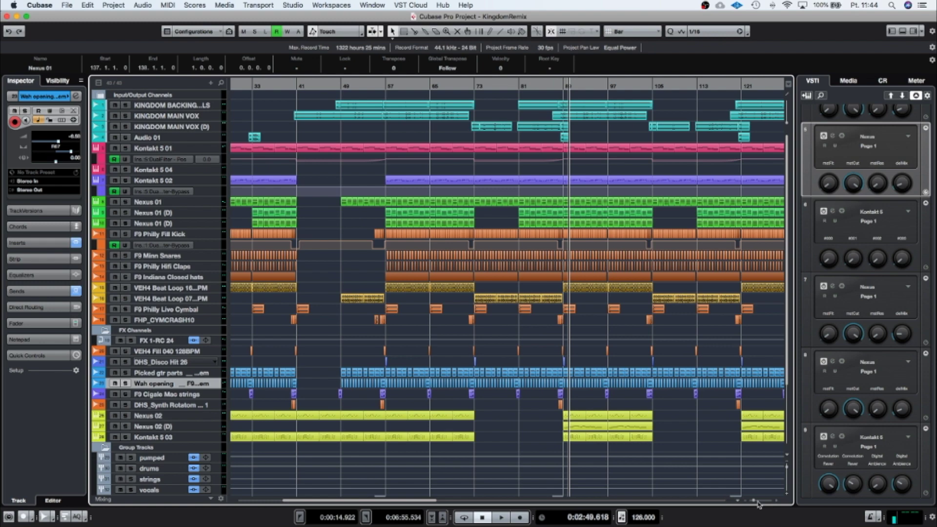
drag(756, 500, 756, 504)
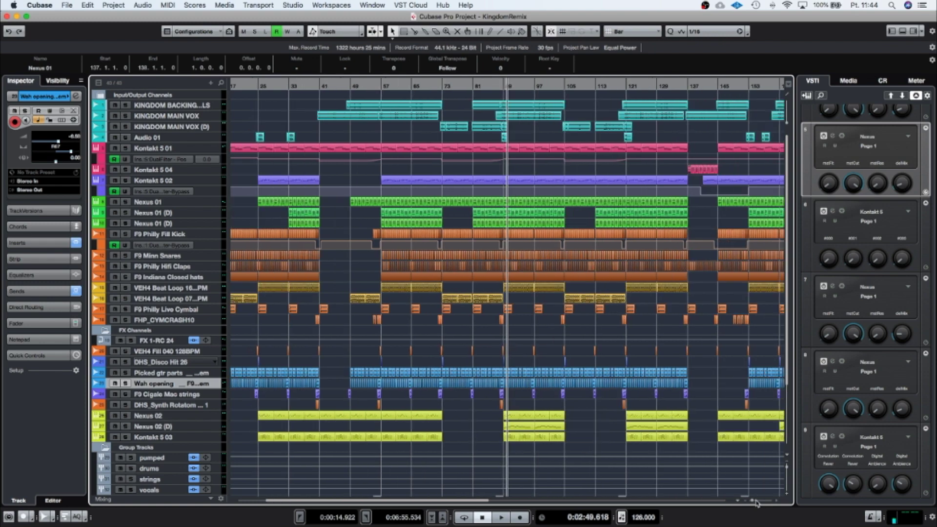